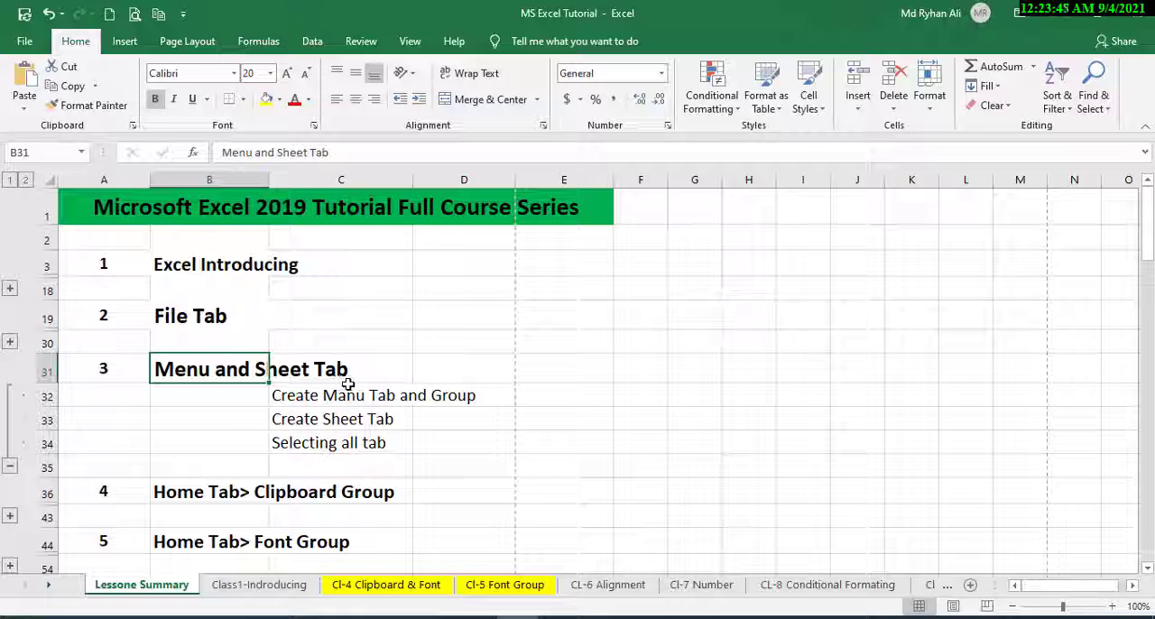
left_click(348, 381)
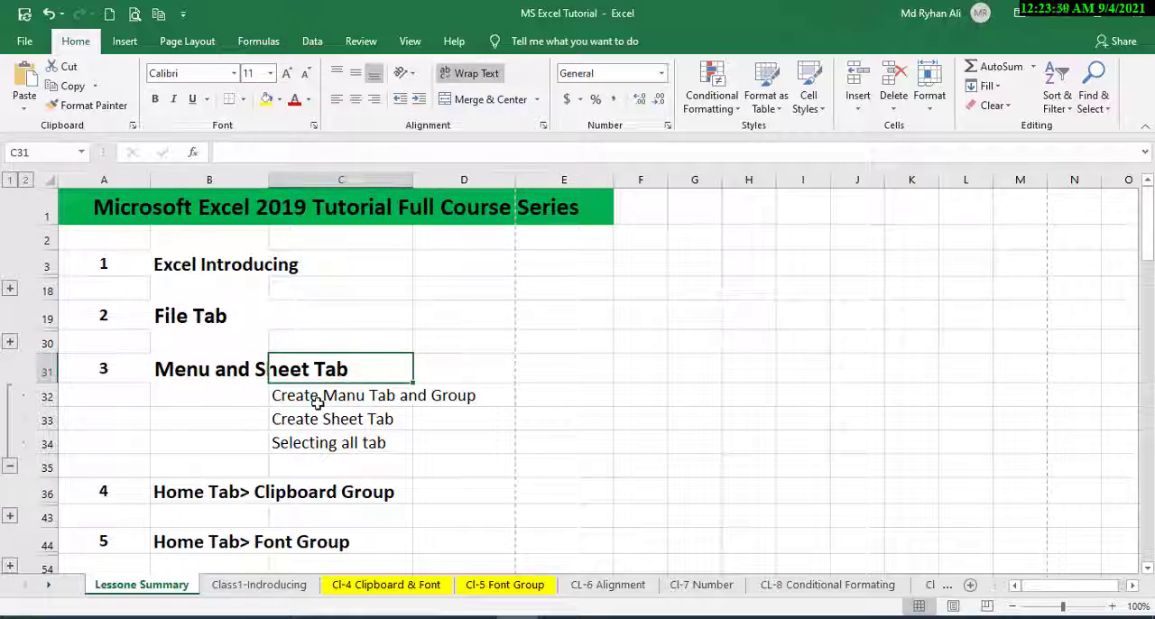
left_click(318, 400)
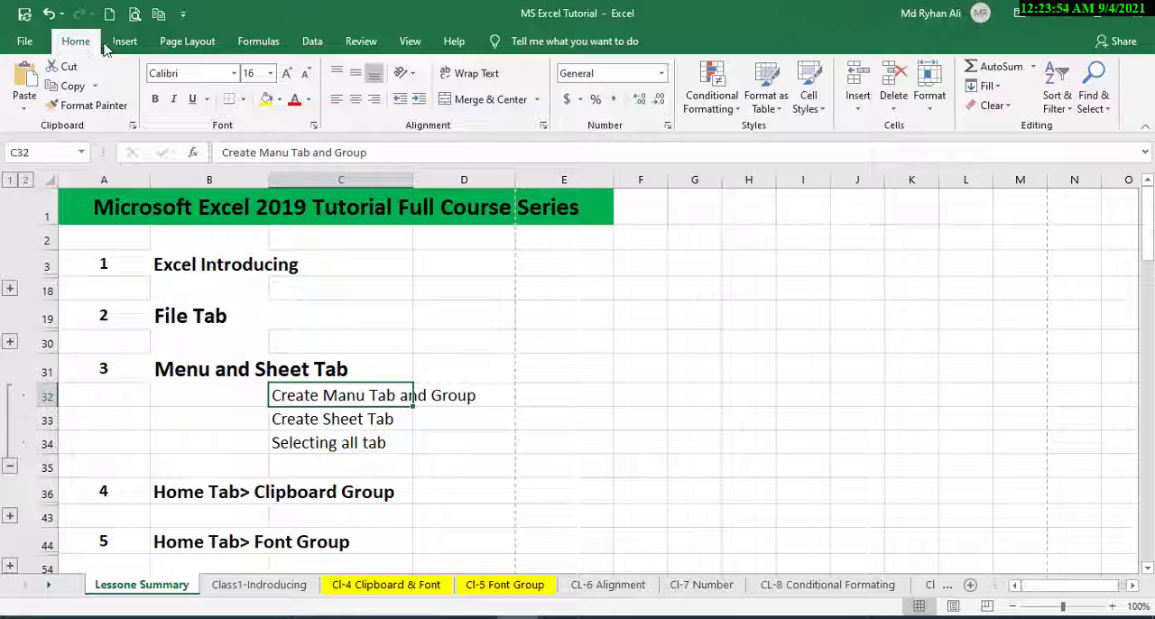
scroll(123, 45, "down", 3)
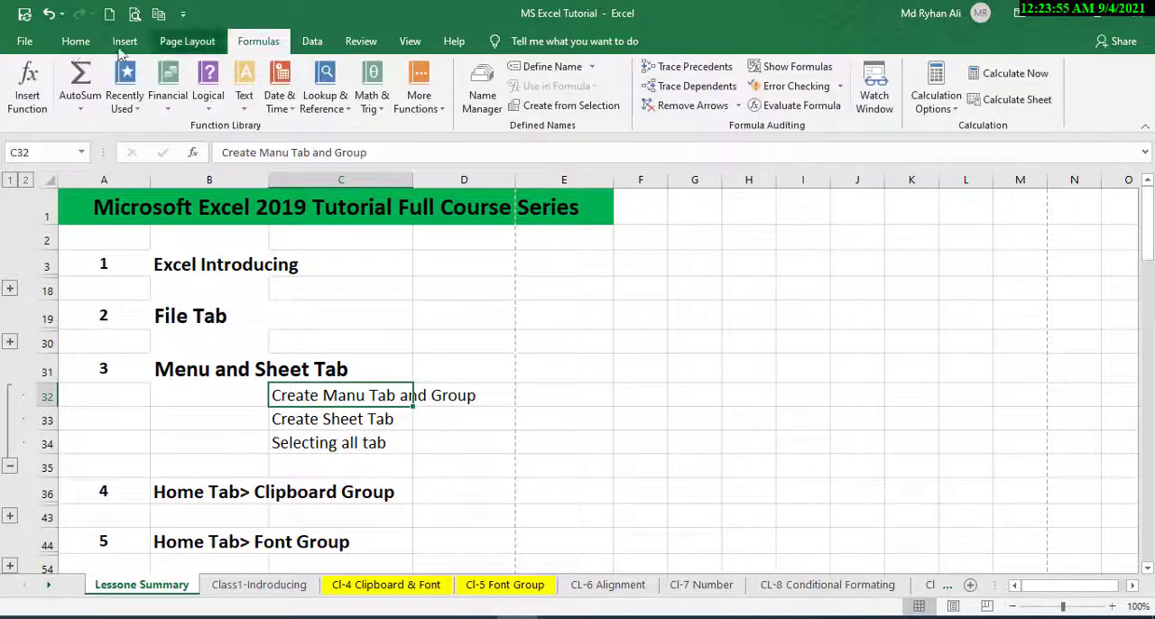
scroll(124, 50, "up", 3)
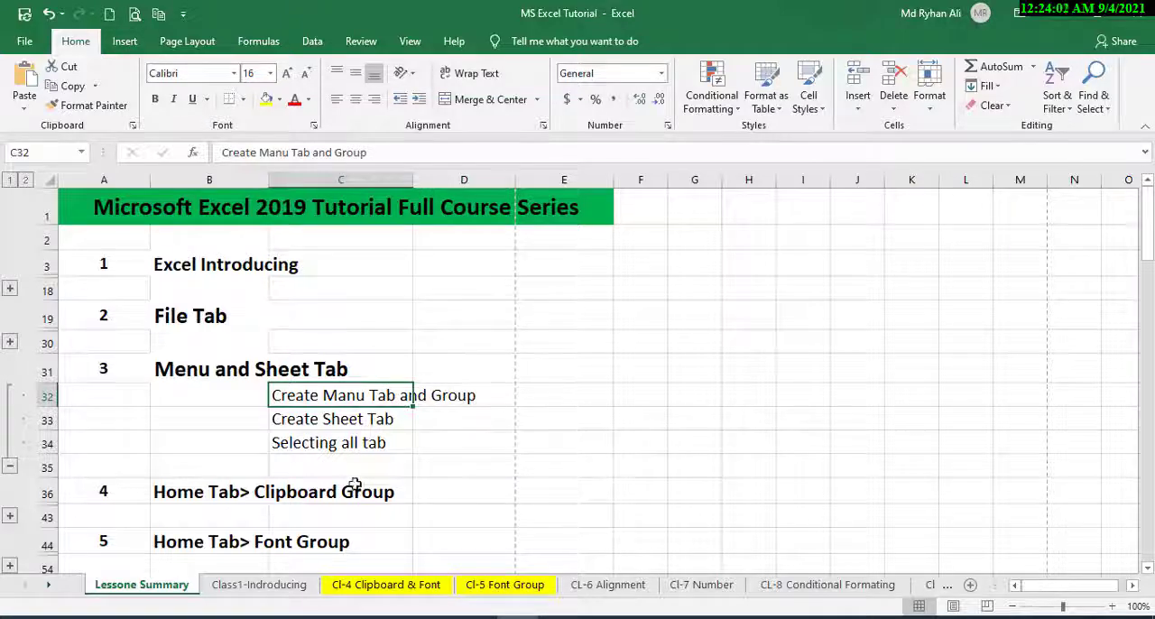
left_click(259, 585)
left_click(142, 585)
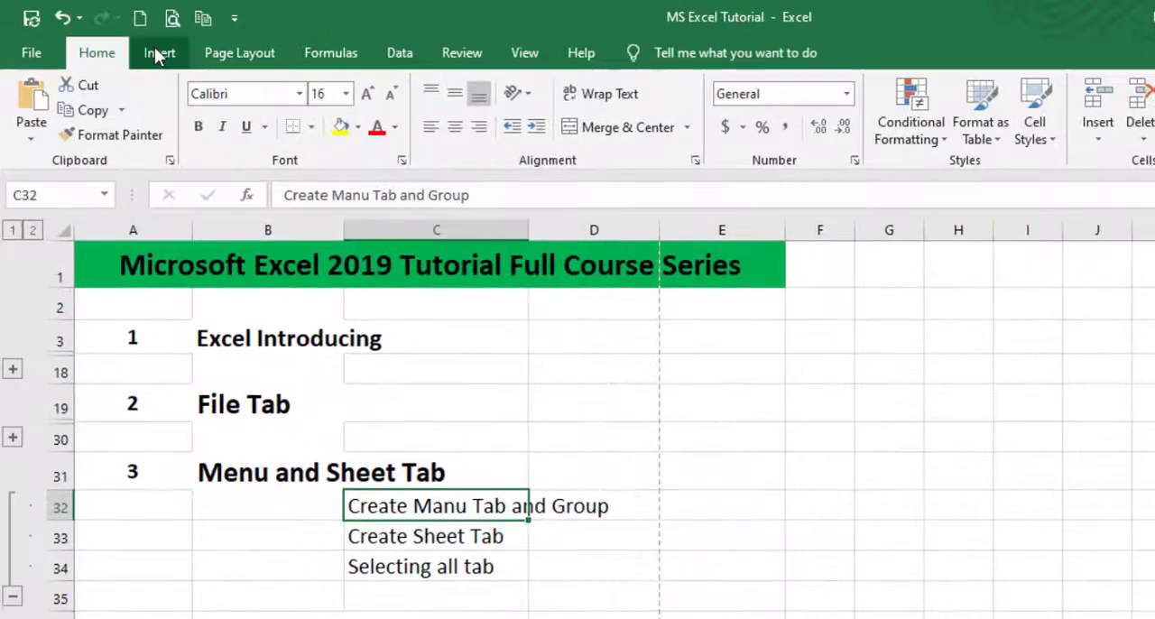
left_click(155, 52)
left_click(112, 55)
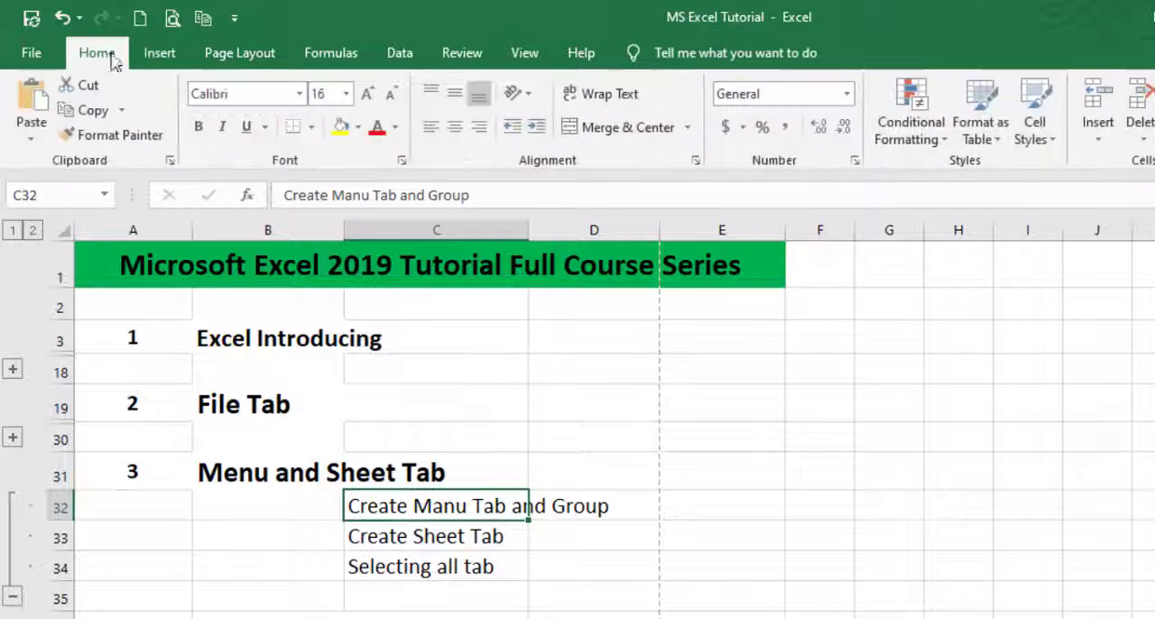
left_click(147, 56)
left_click(101, 61)
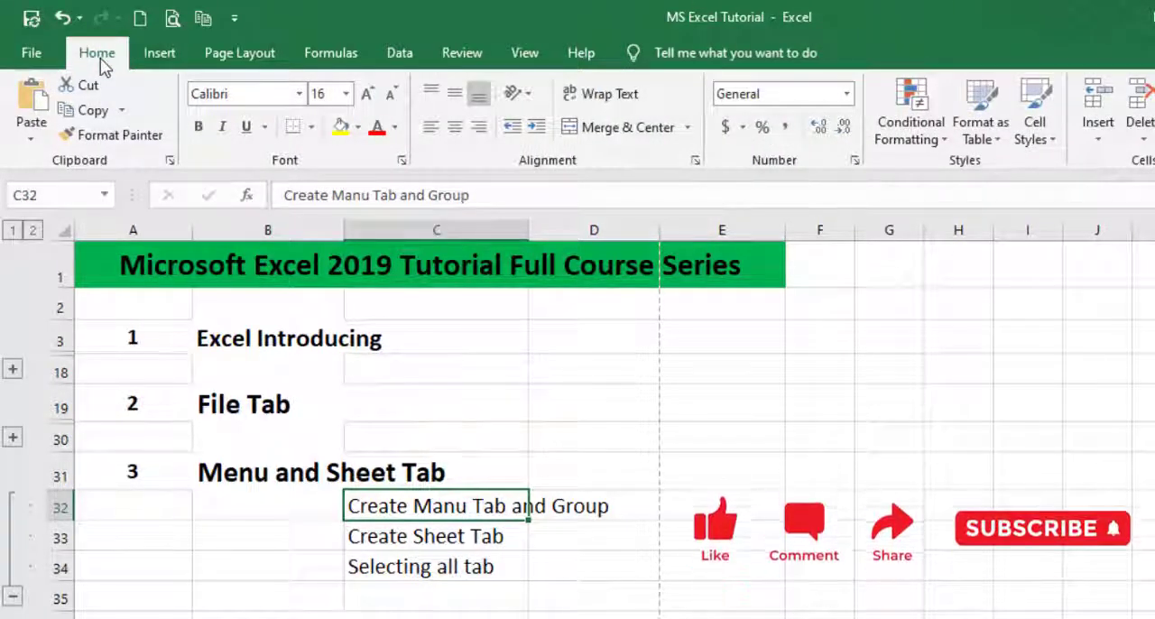
Open the ribbon customization settings in the program options.
left_click(34, 55)
left_click(64, 519)
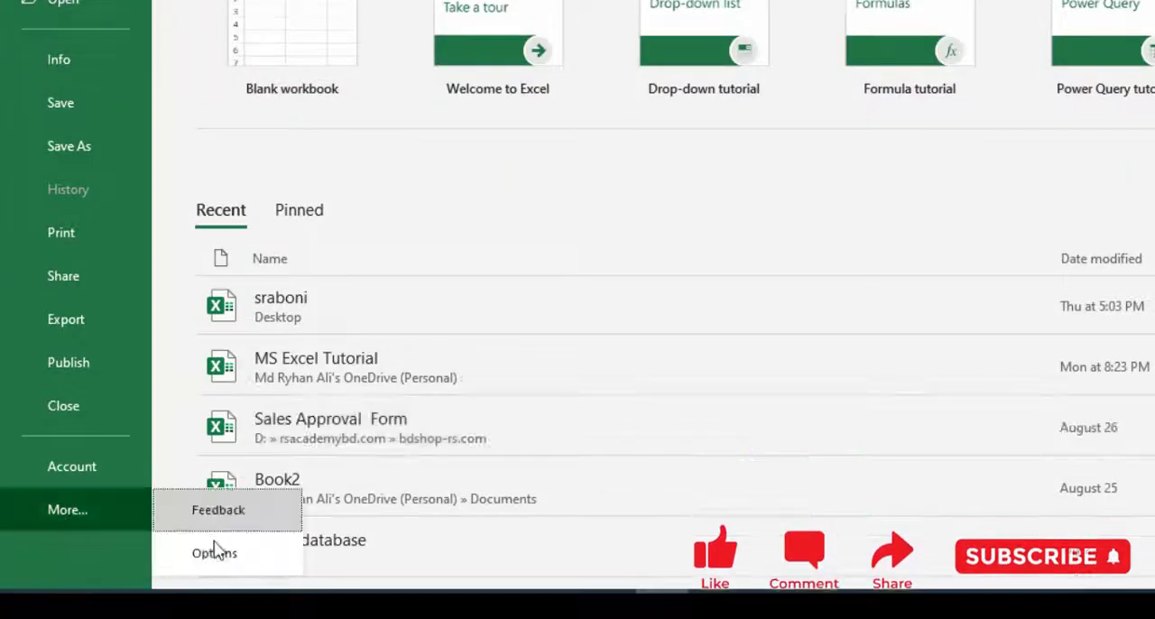
left_click(213, 552)
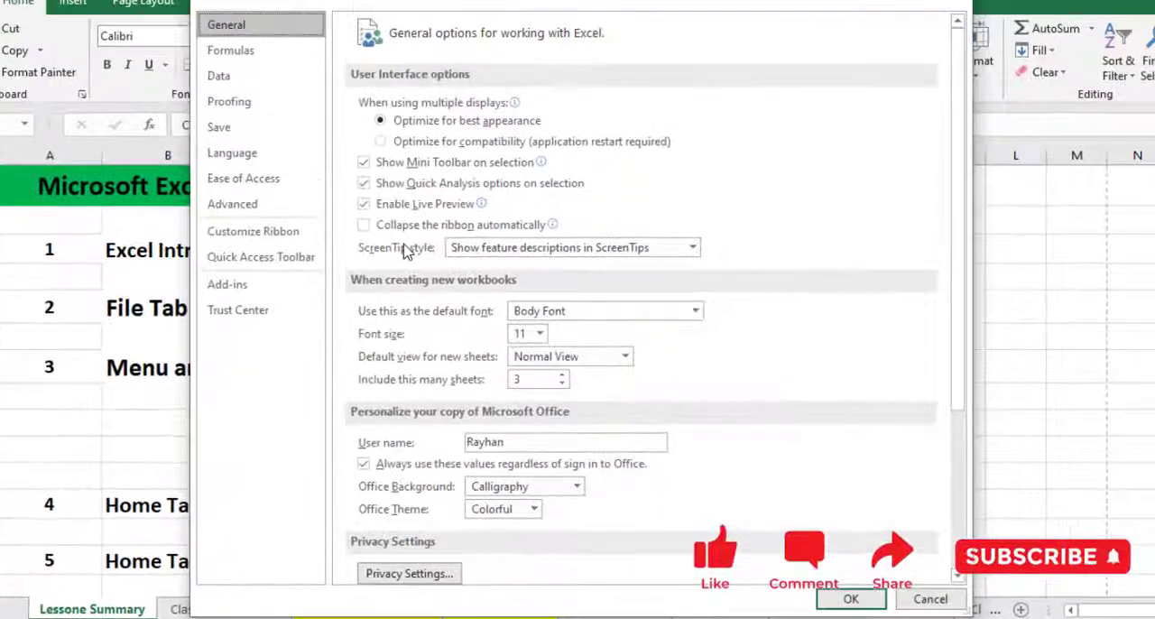
left_click(269, 237)
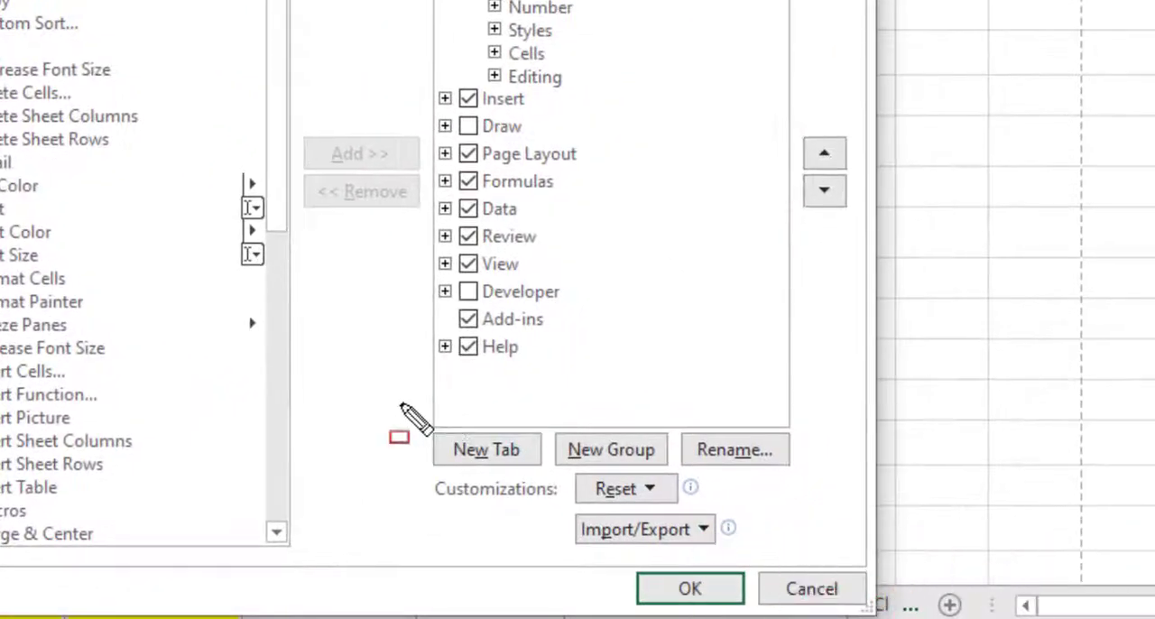
left_click_drag(657, 477, 778, 534)
left_click_drag(588, 494, 549, 471)
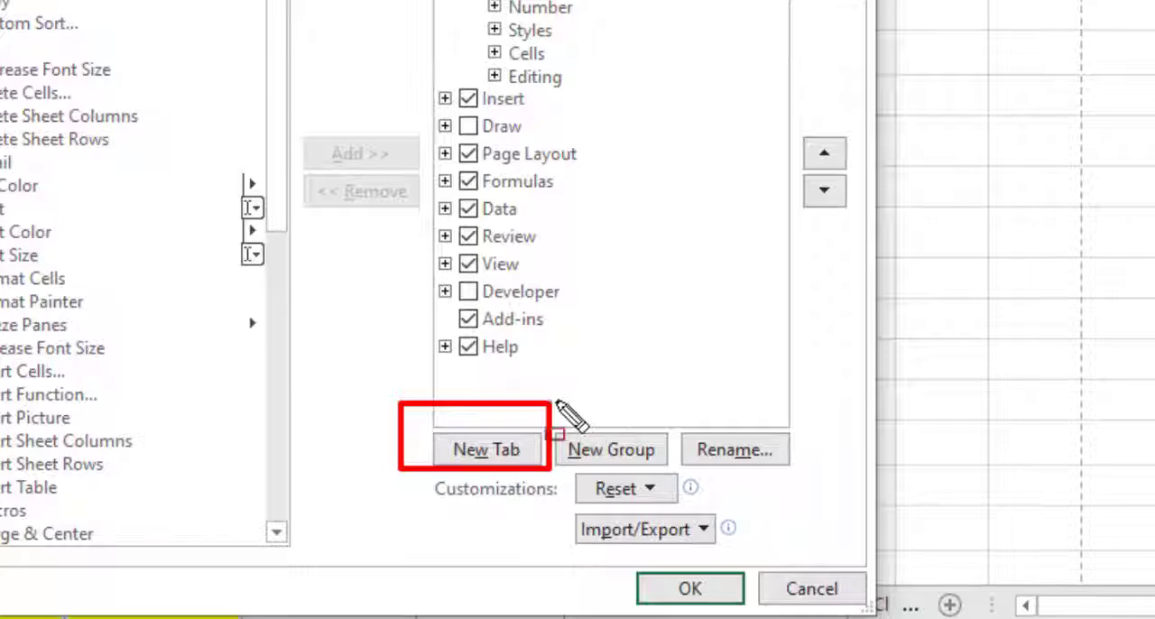
left_click_drag(556, 400, 661, 488)
left_click_drag(681, 407, 760, 466)
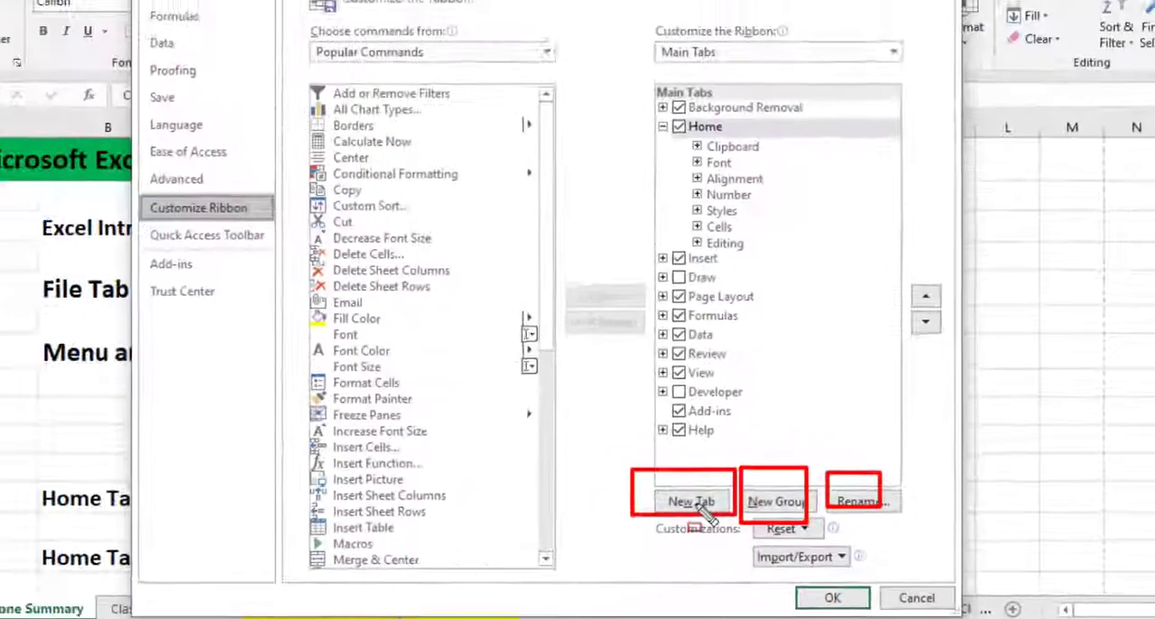
key("Escape")
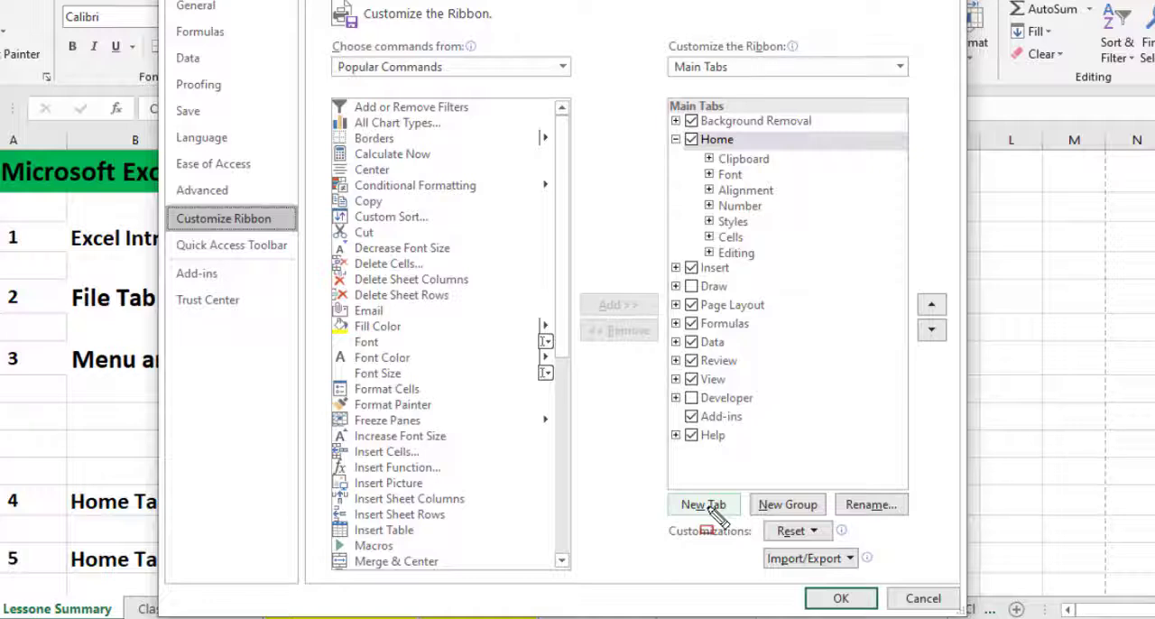
Add a new custom ribbon tab after Home and rename it My Tab.
left_click(675, 139)
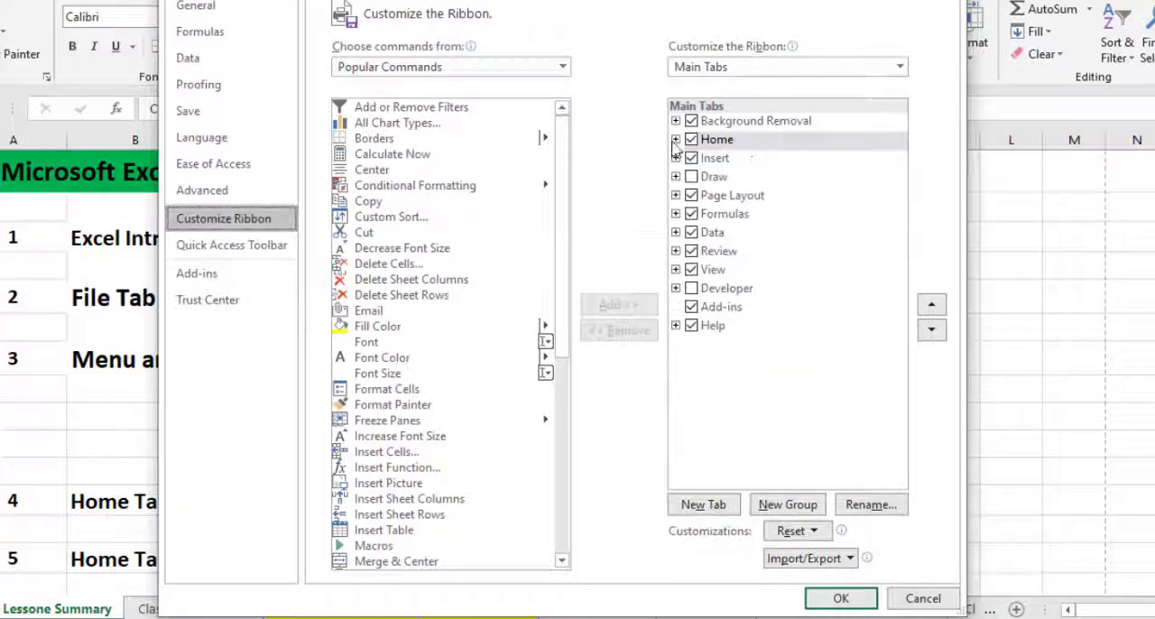
left_click(704, 506)
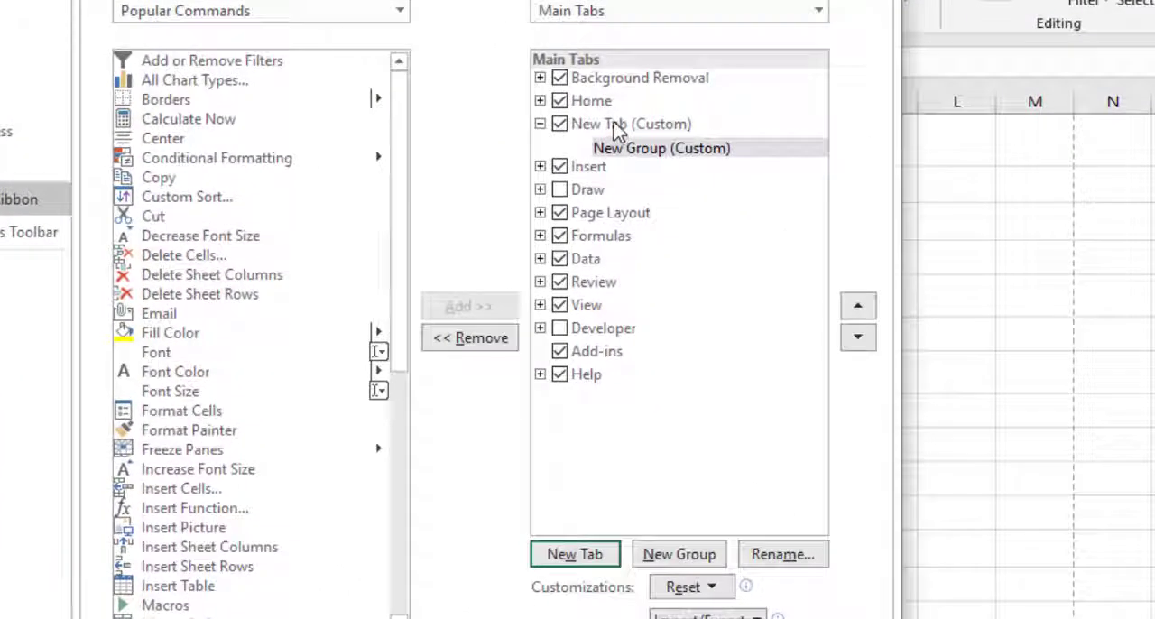
left_click(617, 131)
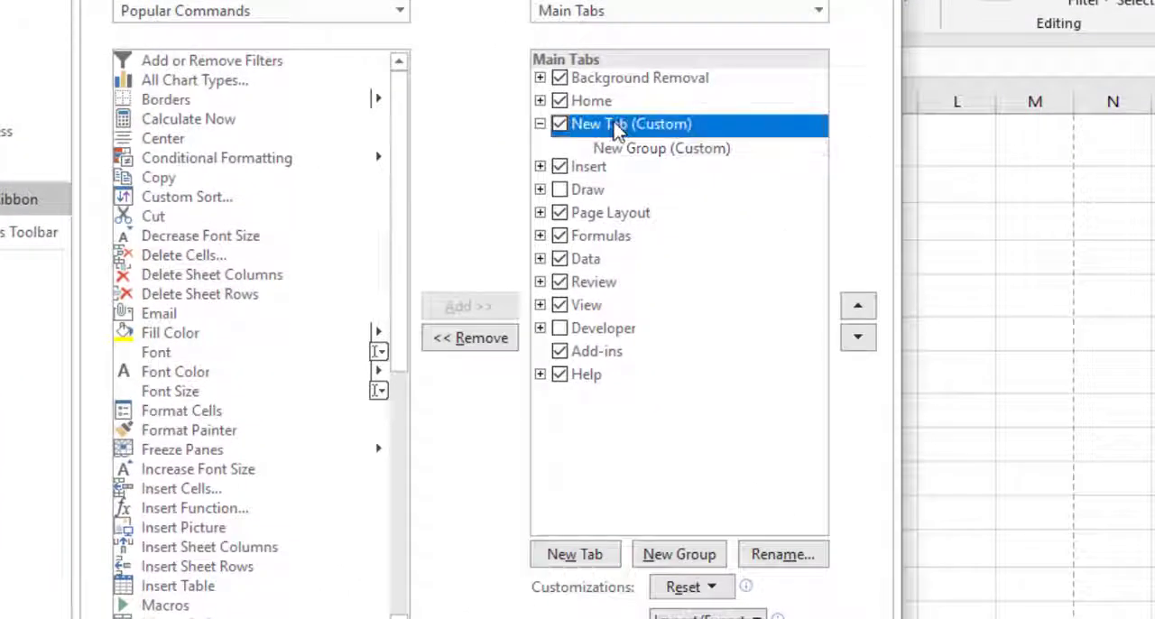
left_click(805, 558)
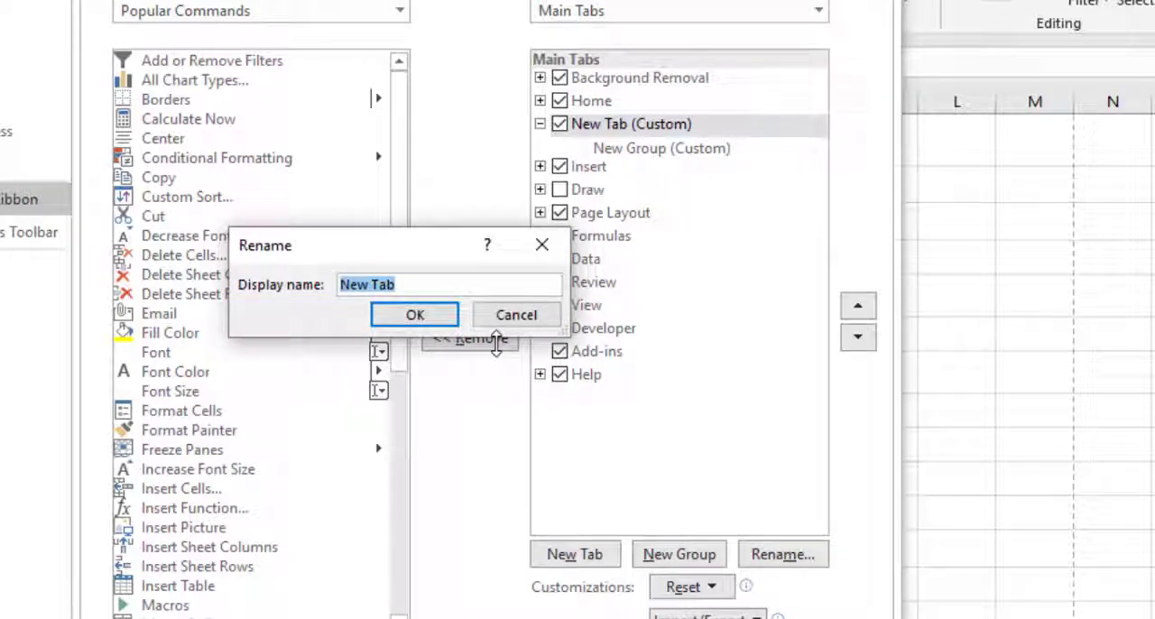
type("My")
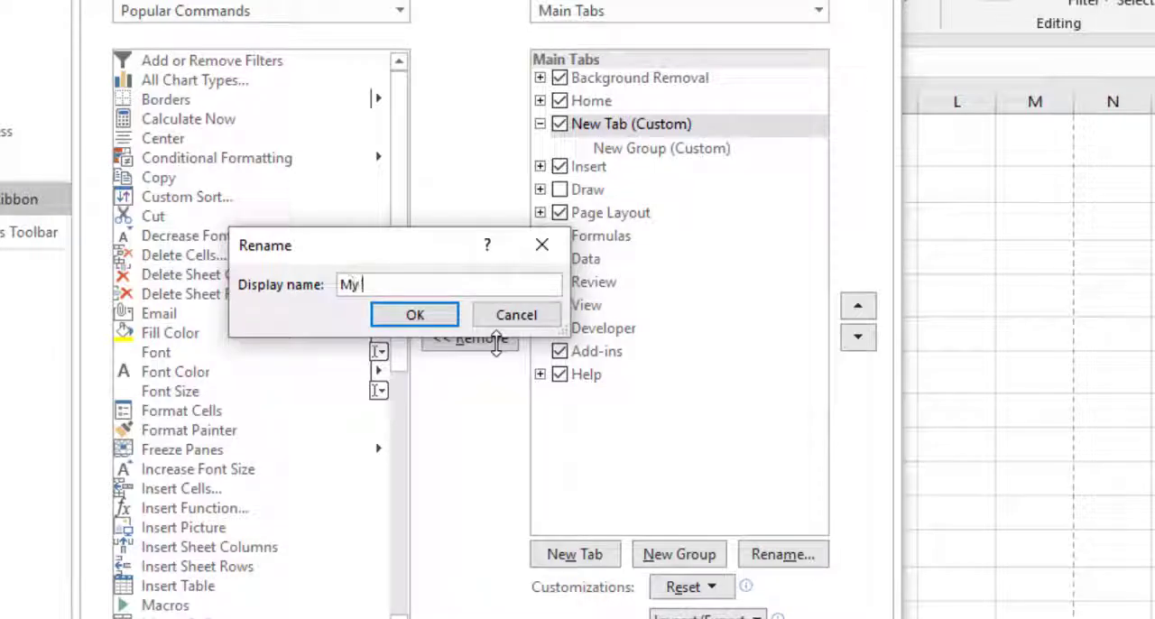
type(" Tab")
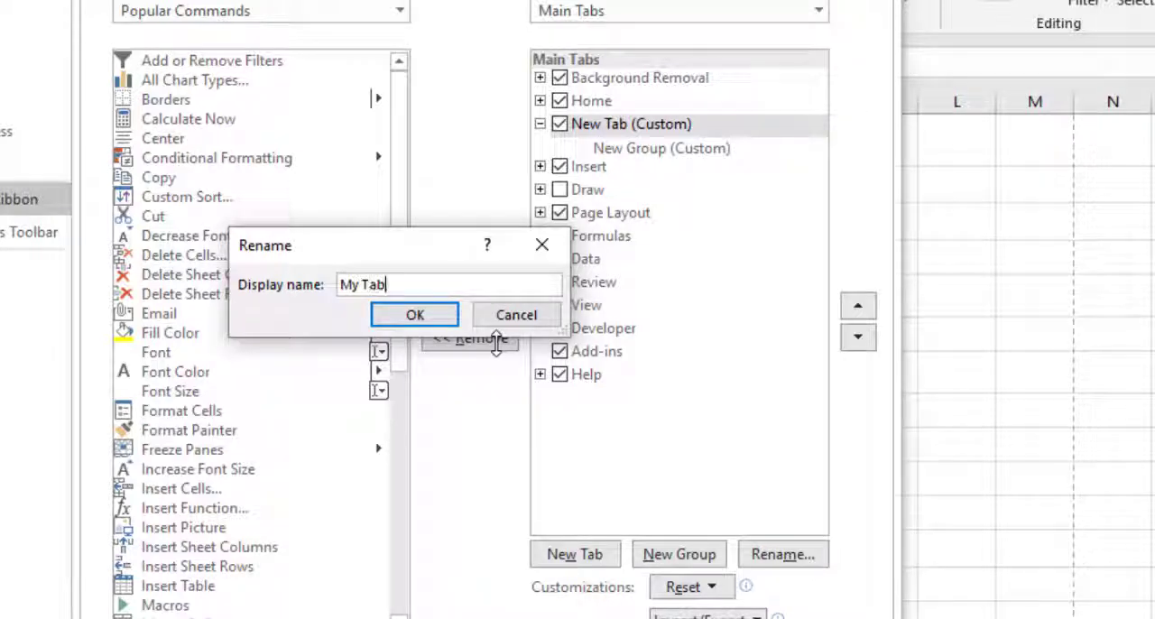
left_click(451, 314)
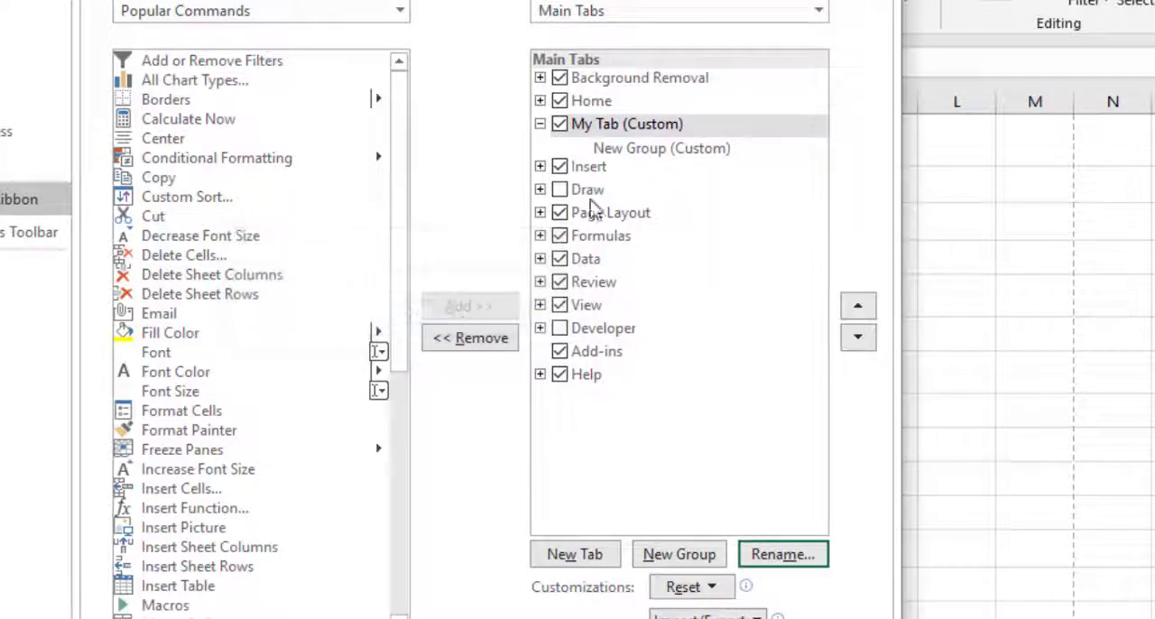
Rename the new group under My Tab to popular with the hand symbol, and apply the ribbon changes.
left_click(612, 152)
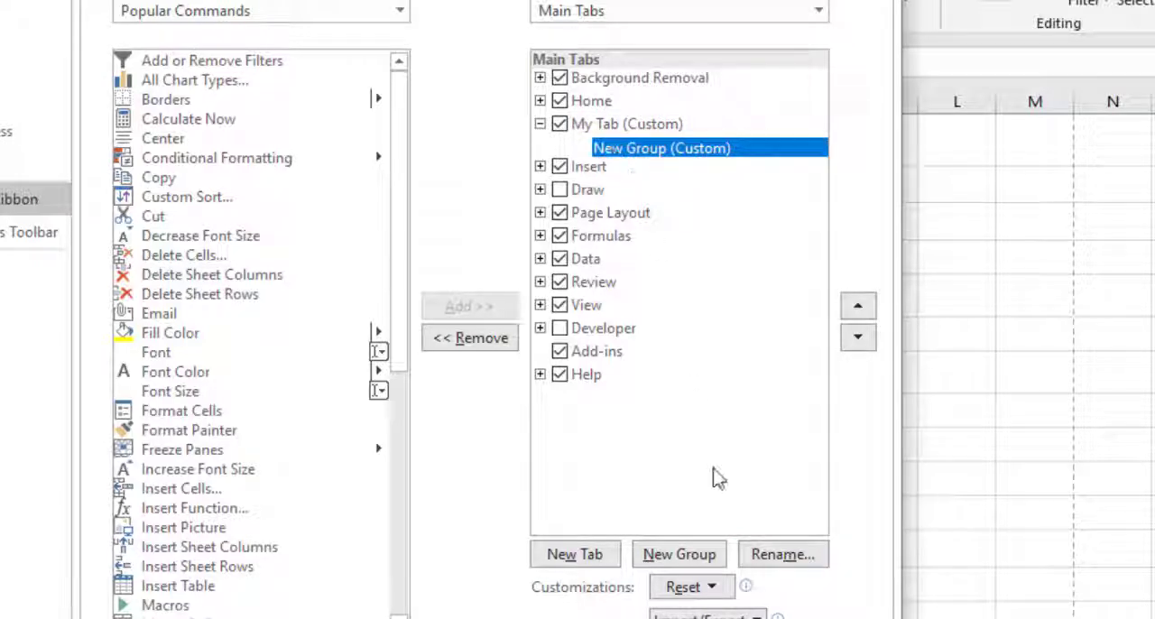
left_click(779, 557)
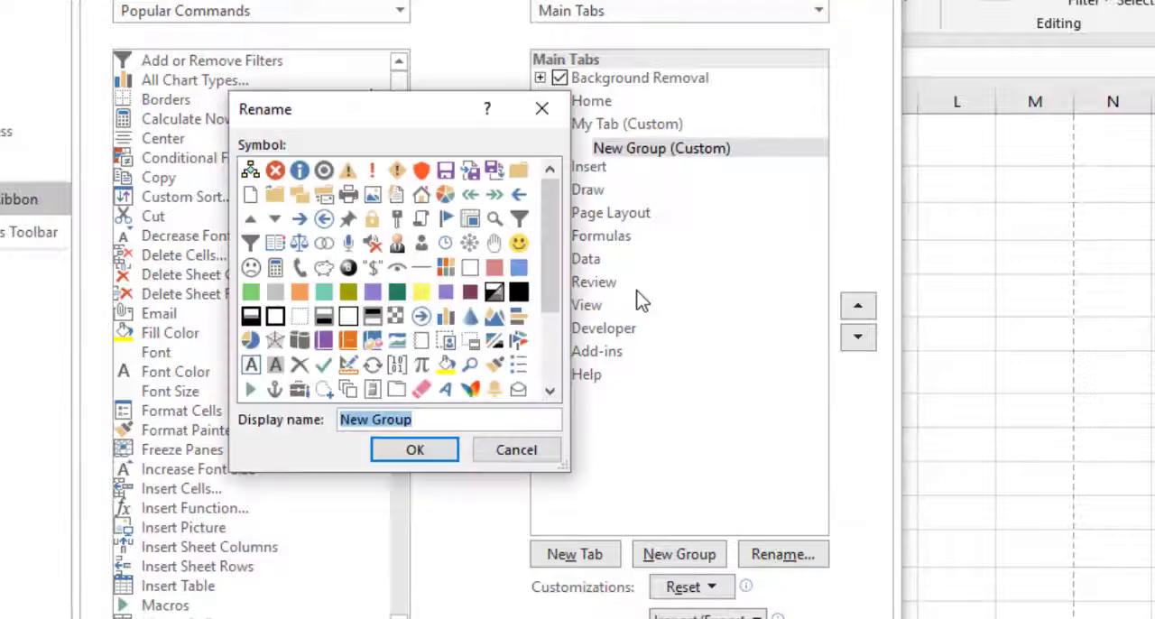
left_click(499, 248)
left_click(413, 421)
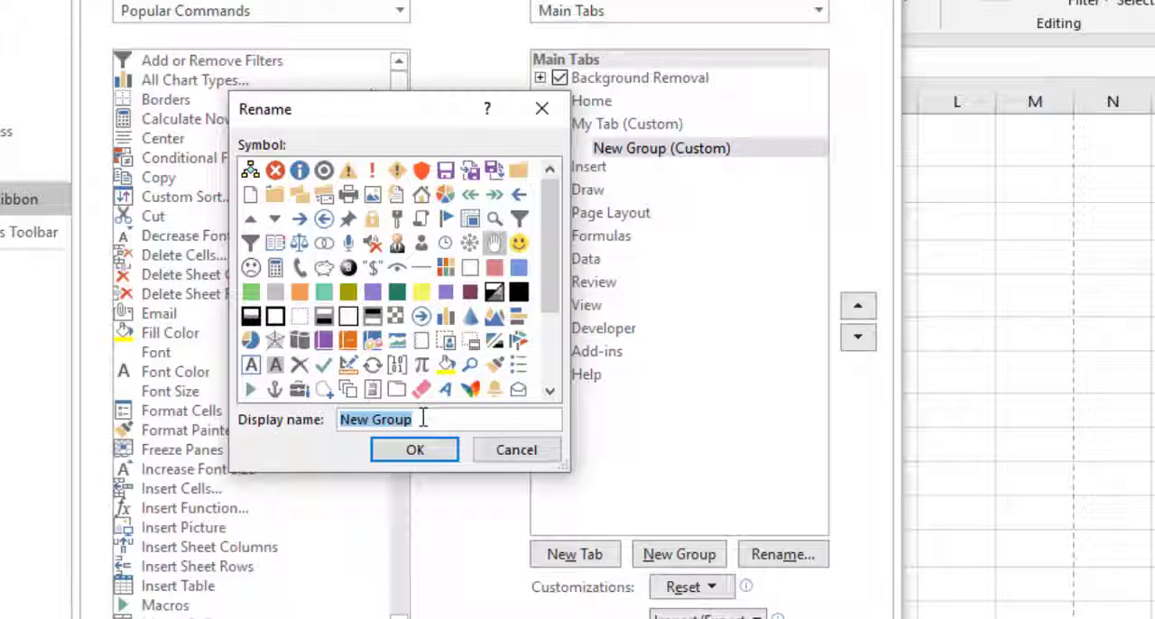
type("popular")
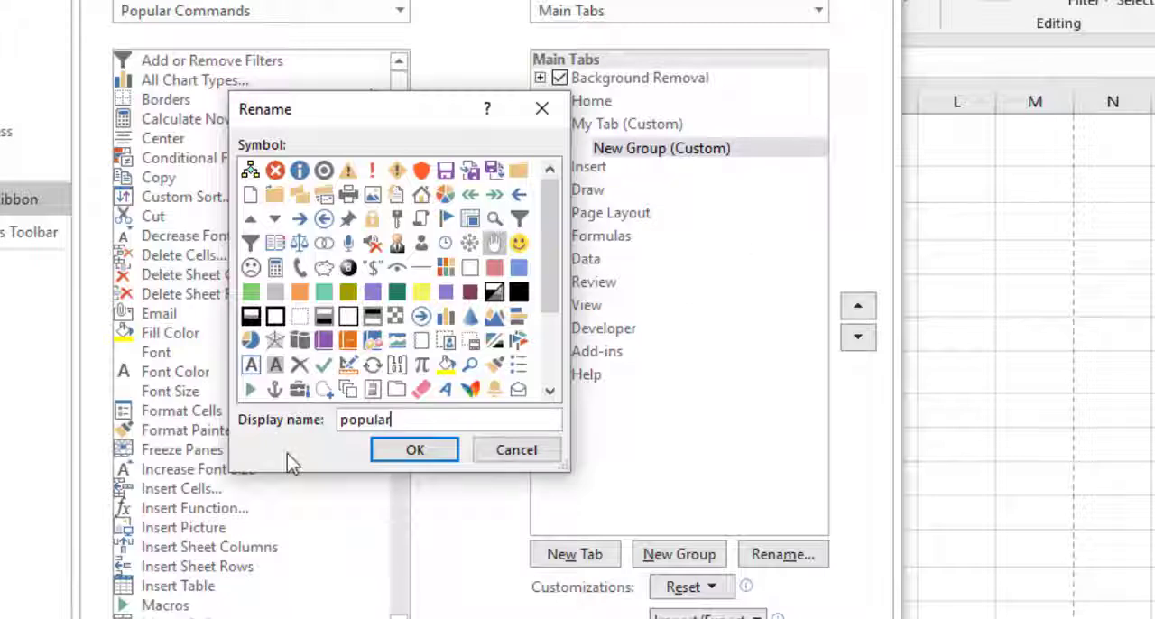
left_click(382, 447)
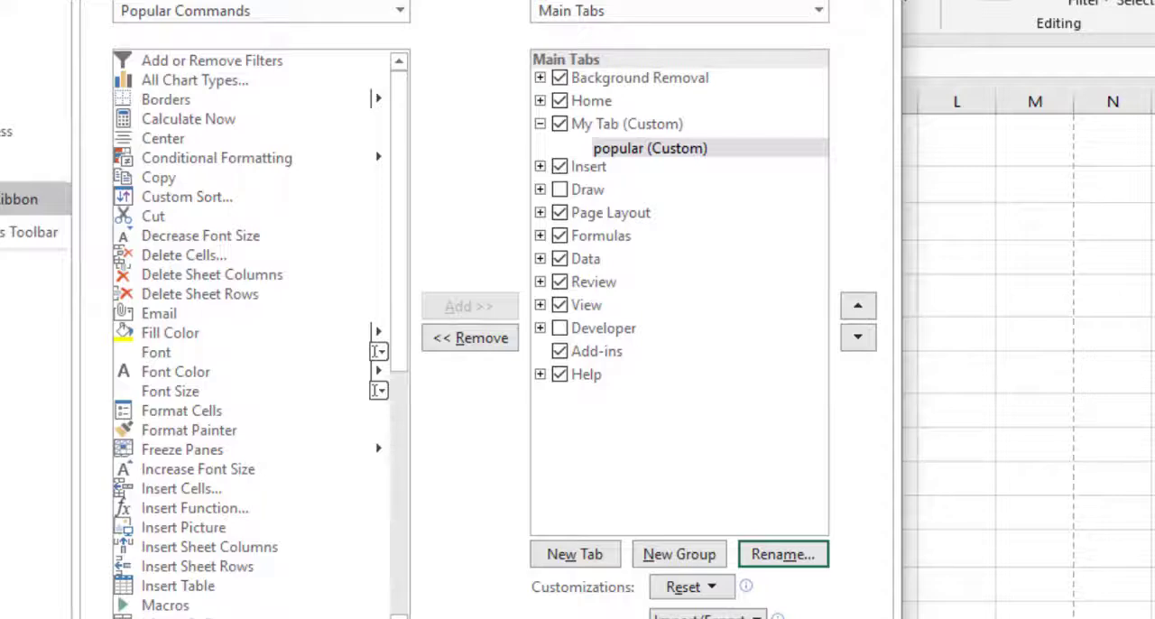
left_click(756, 618)
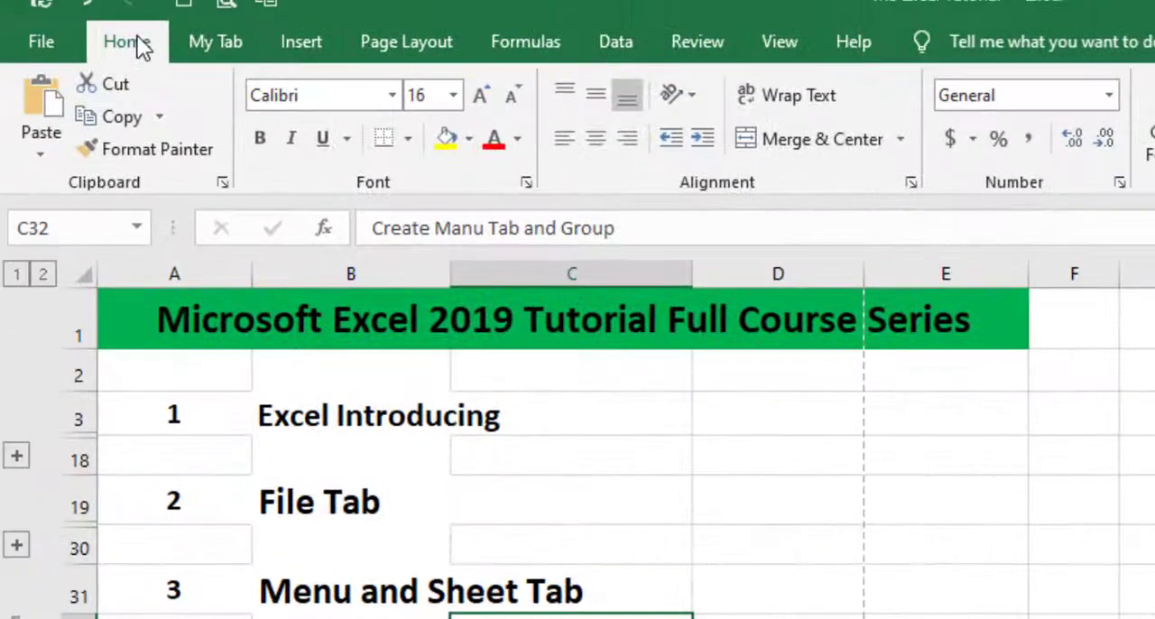
Display the custom My Tab on the ribbon to check its contents.
left_click_drag(83, 23, 171, 69)
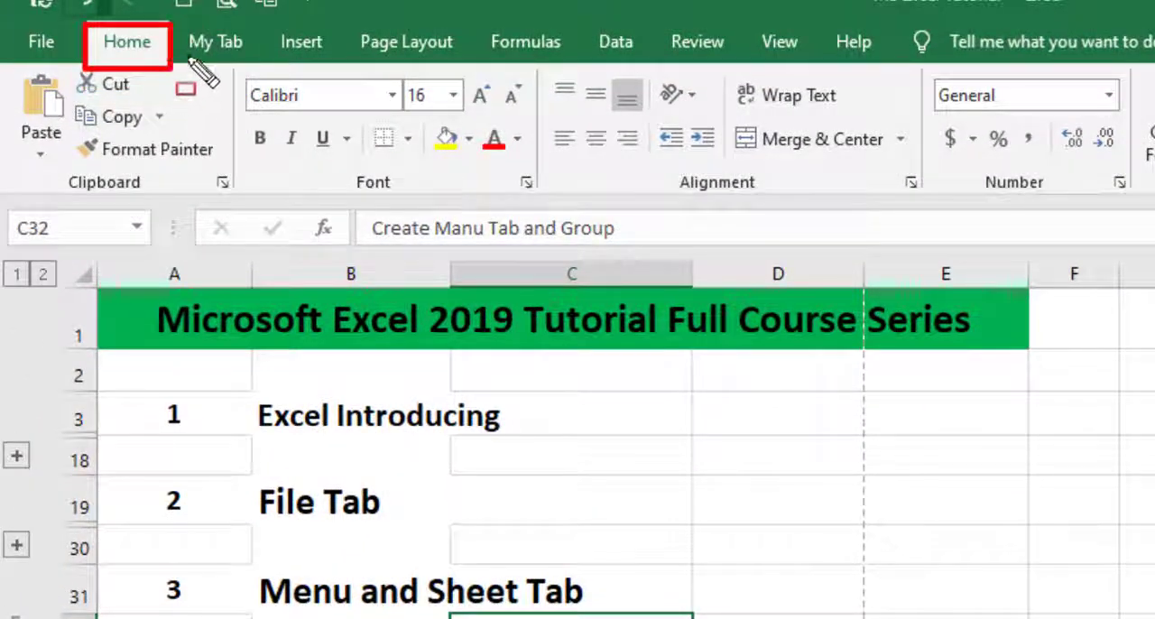
left_click_drag(174, 21, 247, 65)
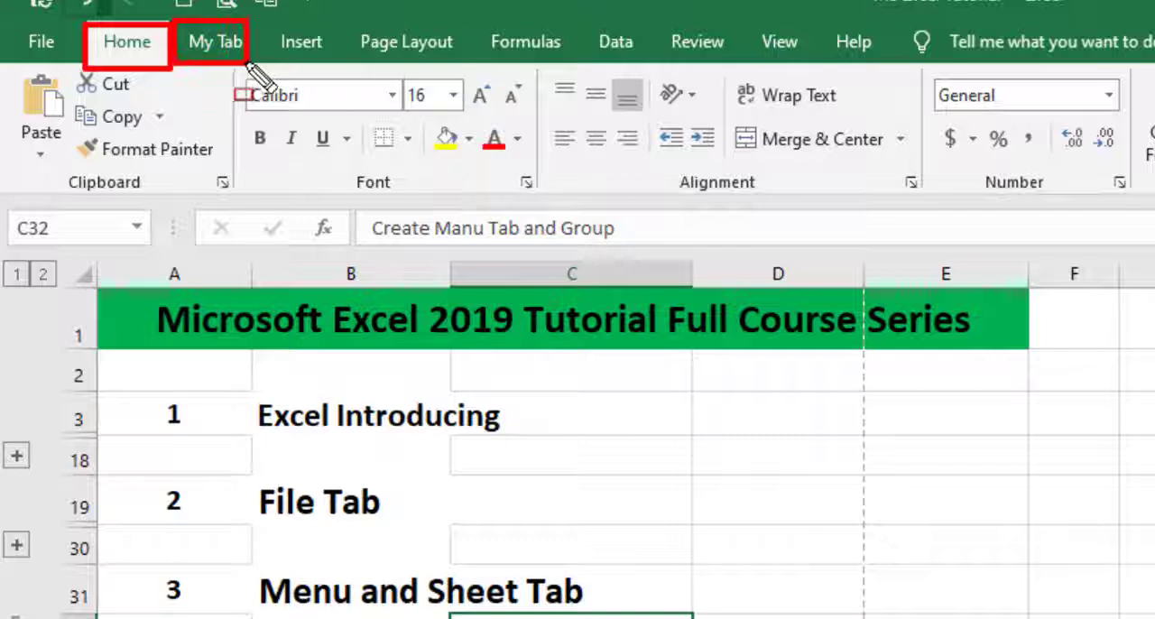
left_click(207, 44)
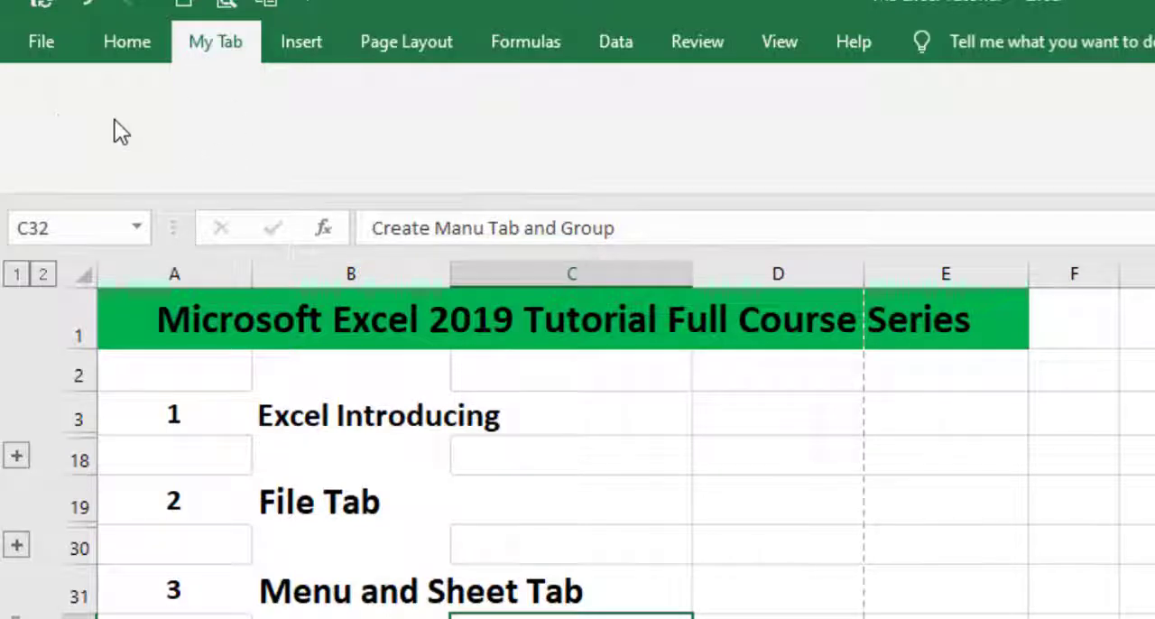
Reopen the ribbon customization settings and select the popular group under My Tab.
left_click(44, 42)
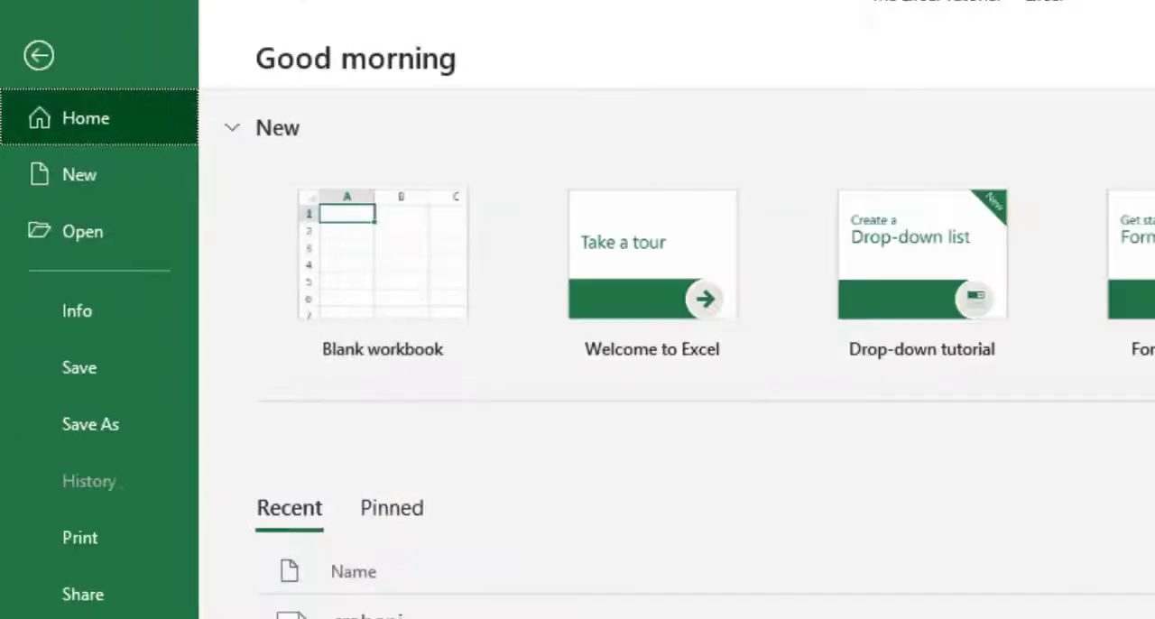
left_click(57, 562)
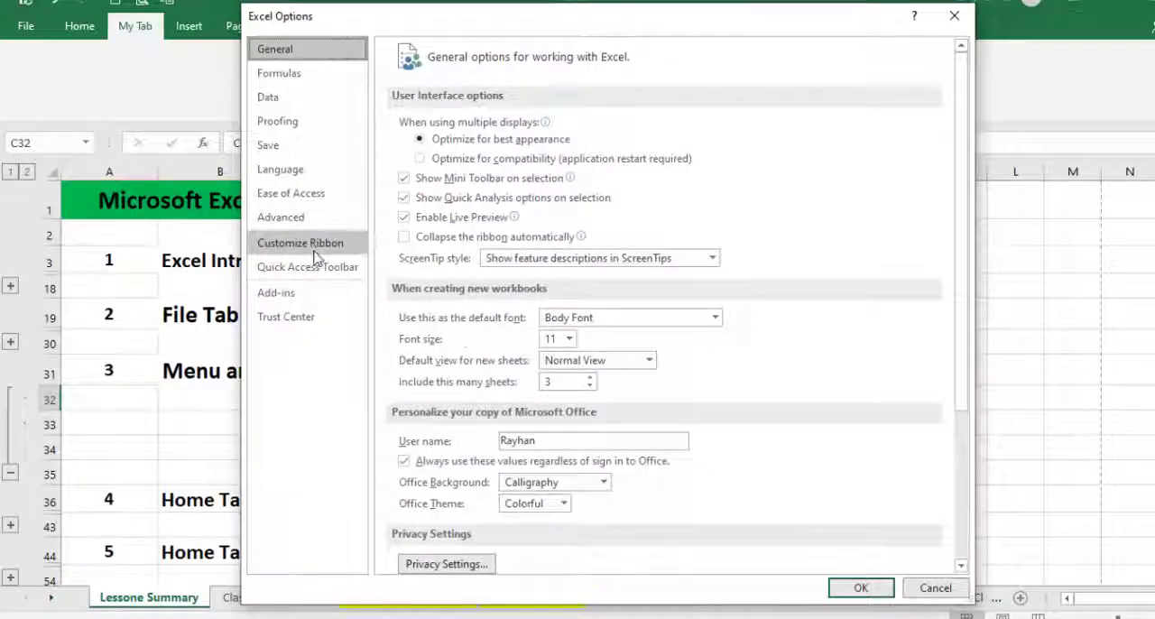
left_click(307, 244)
left_click(801, 207)
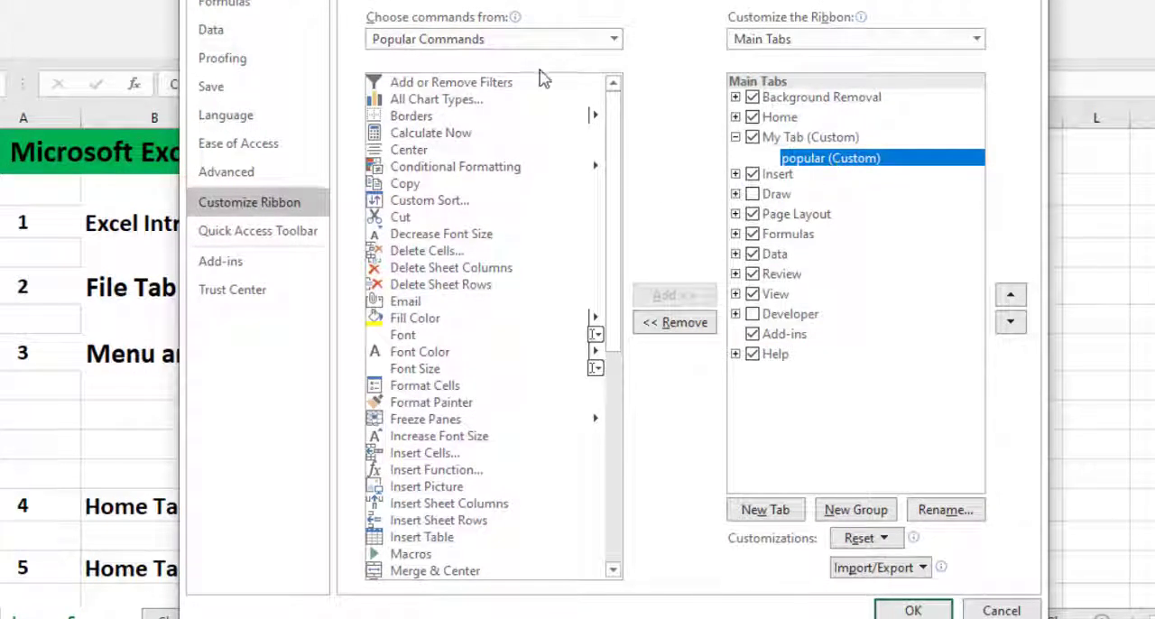
Add the Copy and Cut commands from the popular commands to the popular group under My Tab.
left_click_drag(366, 20, 607, 563)
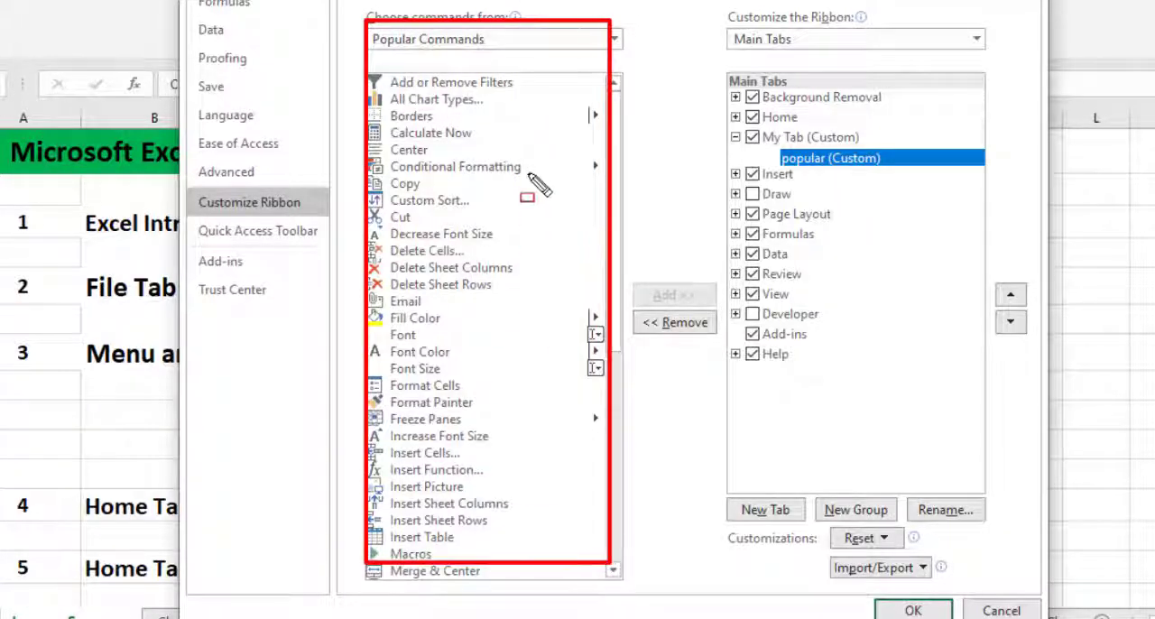
key("Escape")
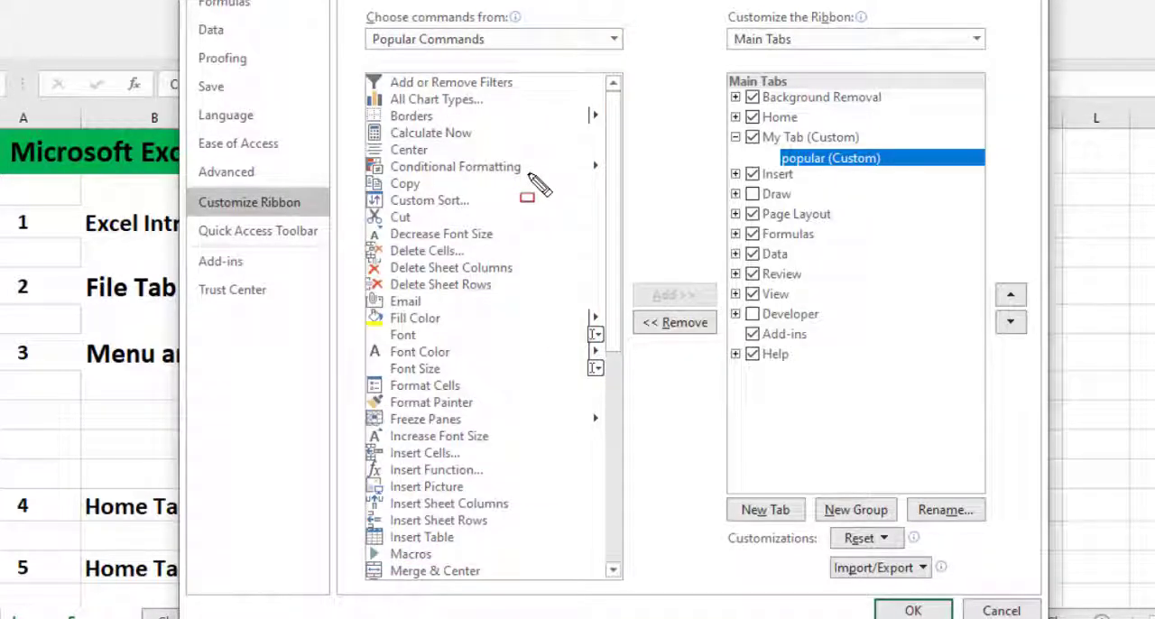
left_click(406, 184)
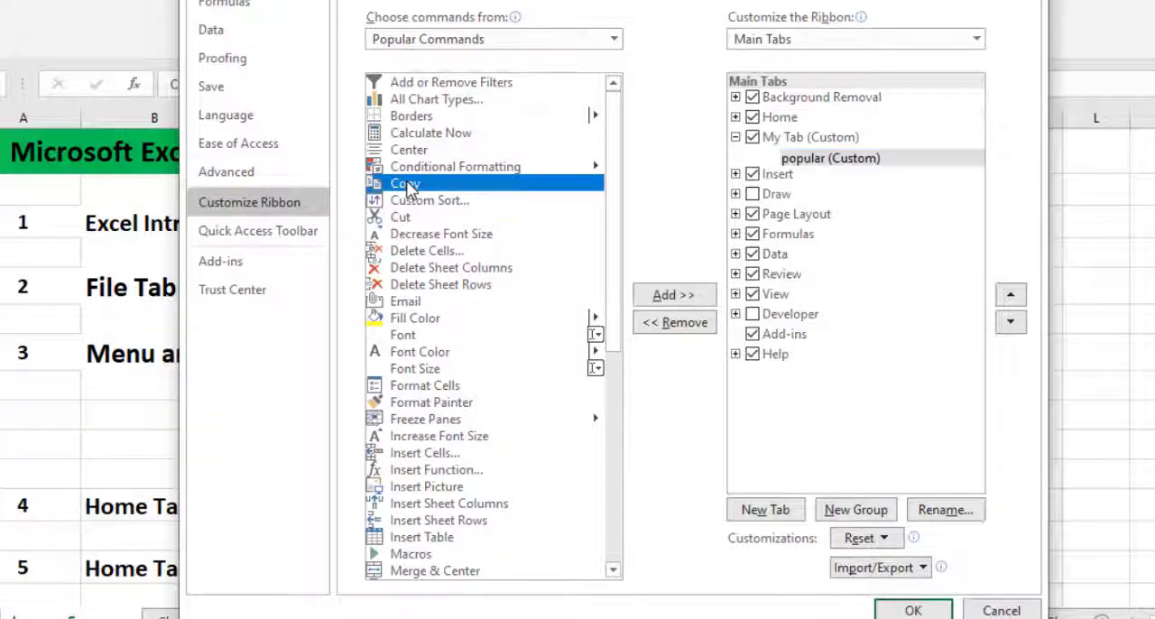
left_click(684, 296)
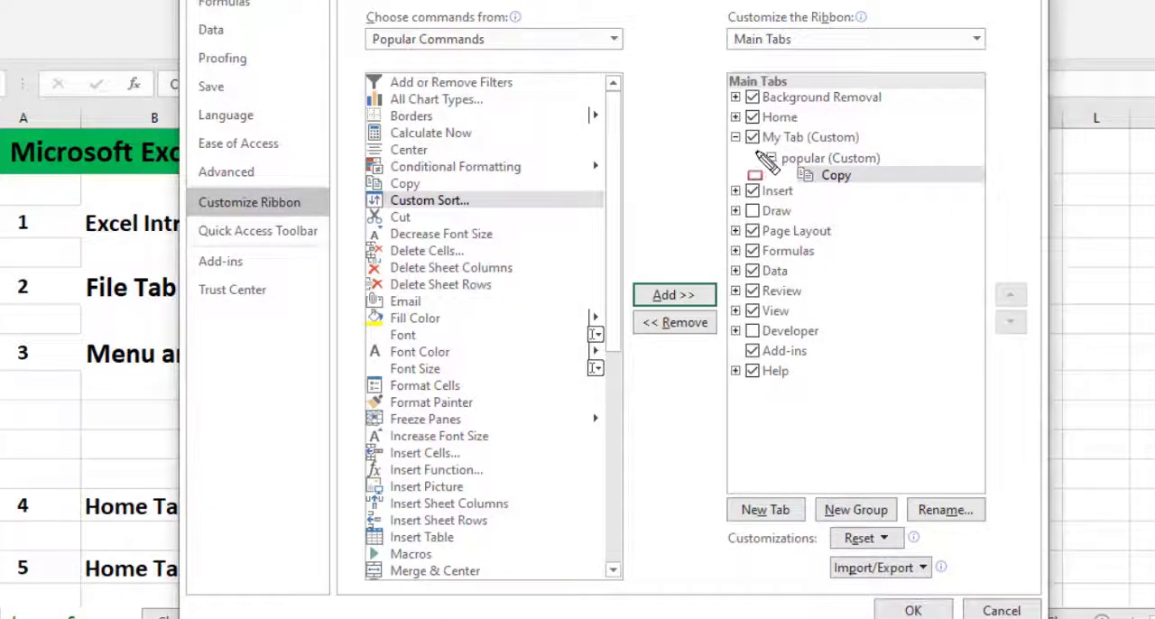
left_click_drag(756, 150, 849, 196)
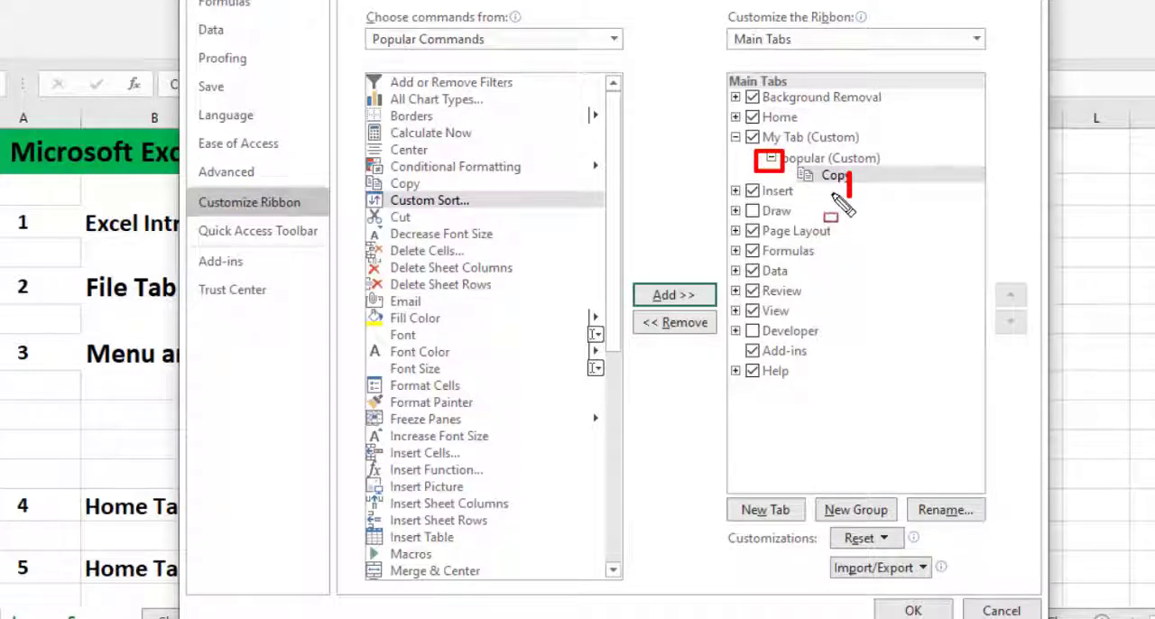
key("Escape")
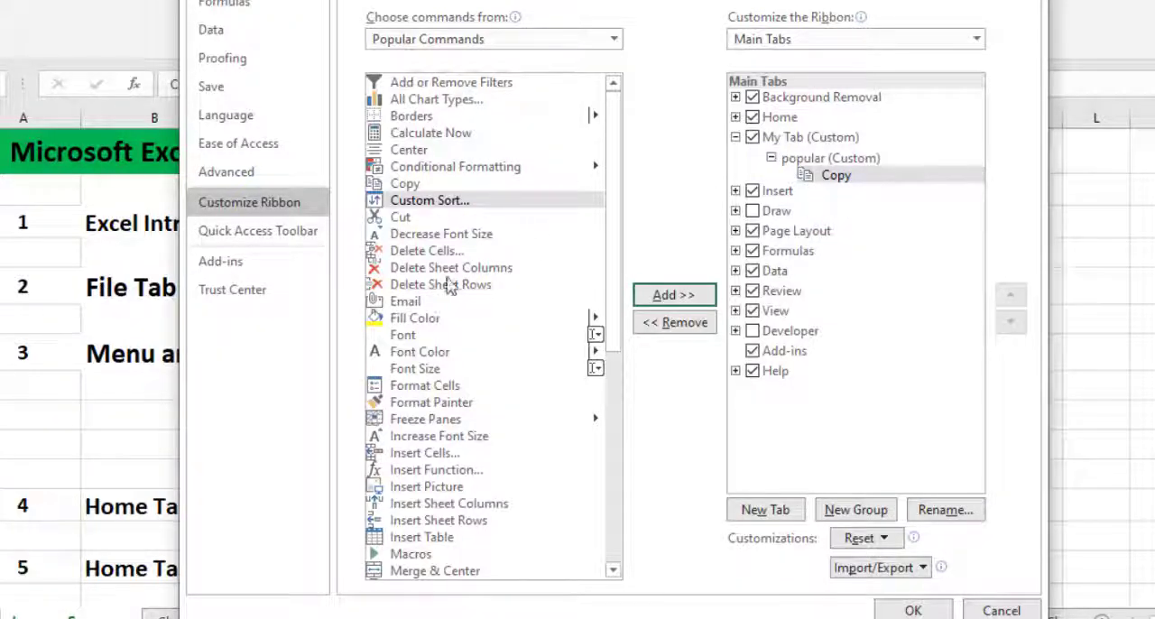
left_click(408, 218)
left_click(668, 294)
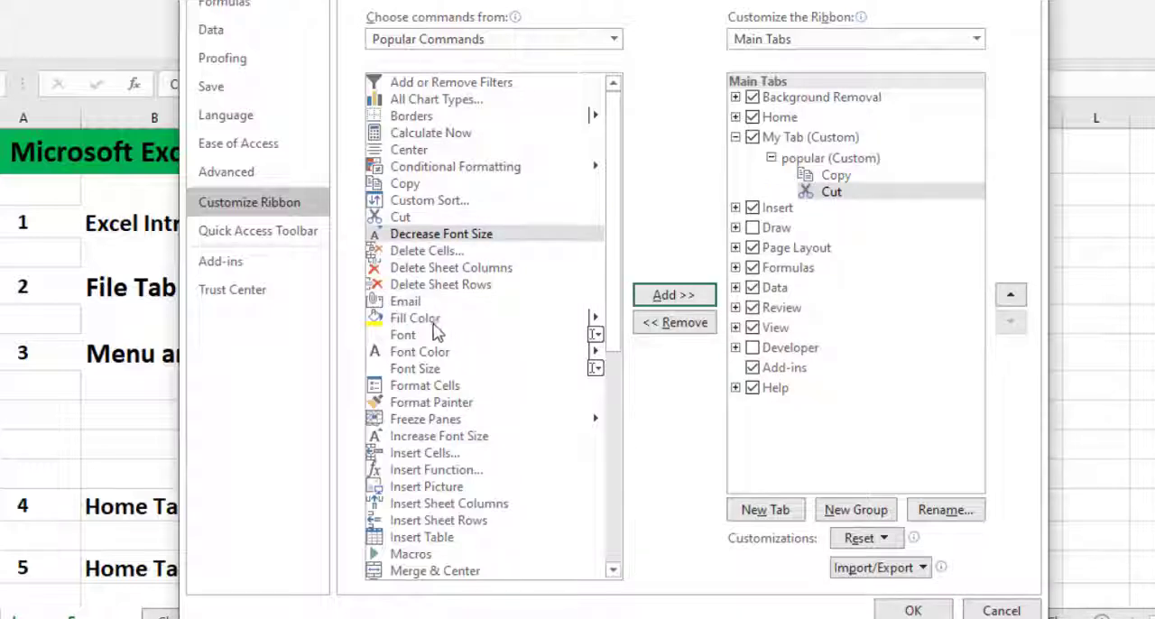
Add the Font Color and Fill Color commands to the popular group.
left_click(421, 355)
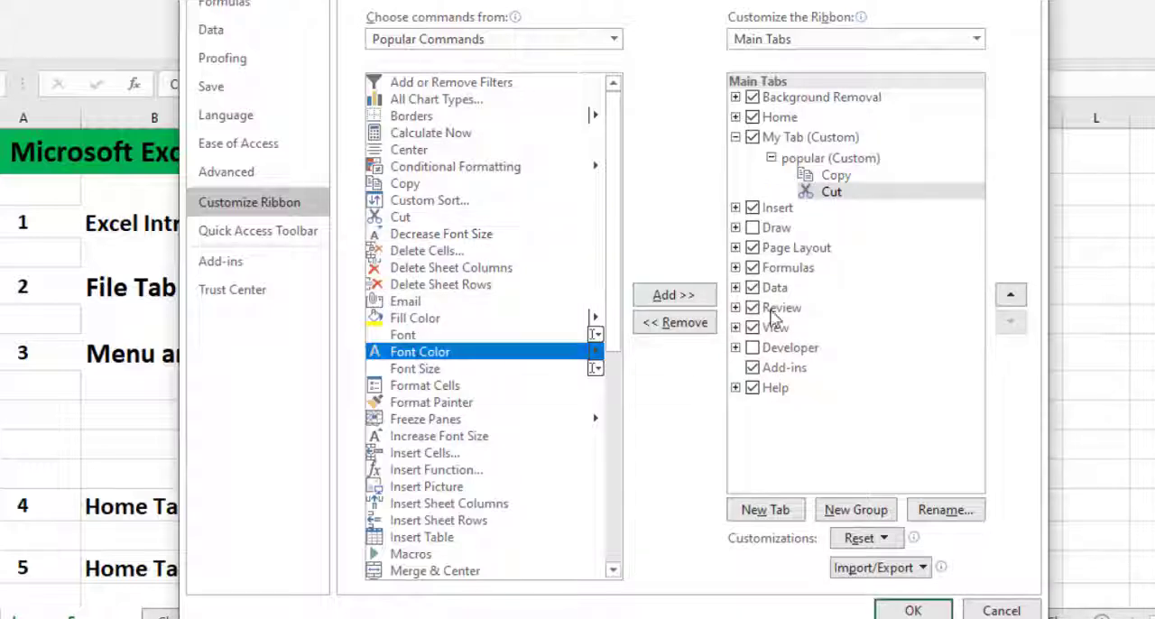
left_click(691, 298)
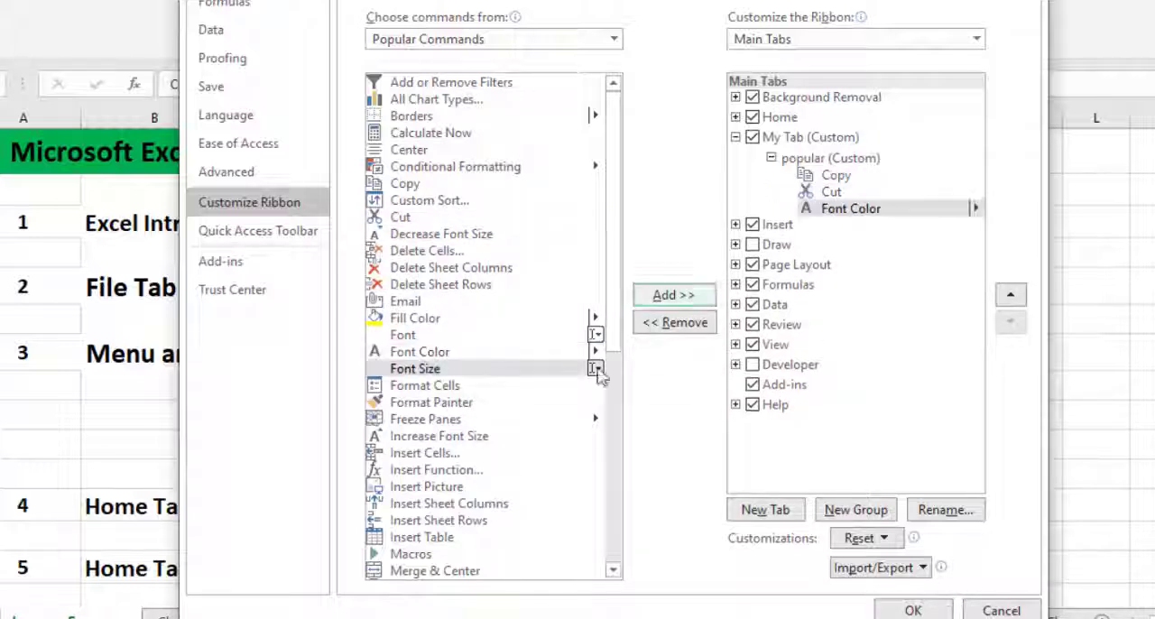
left_click(402, 319)
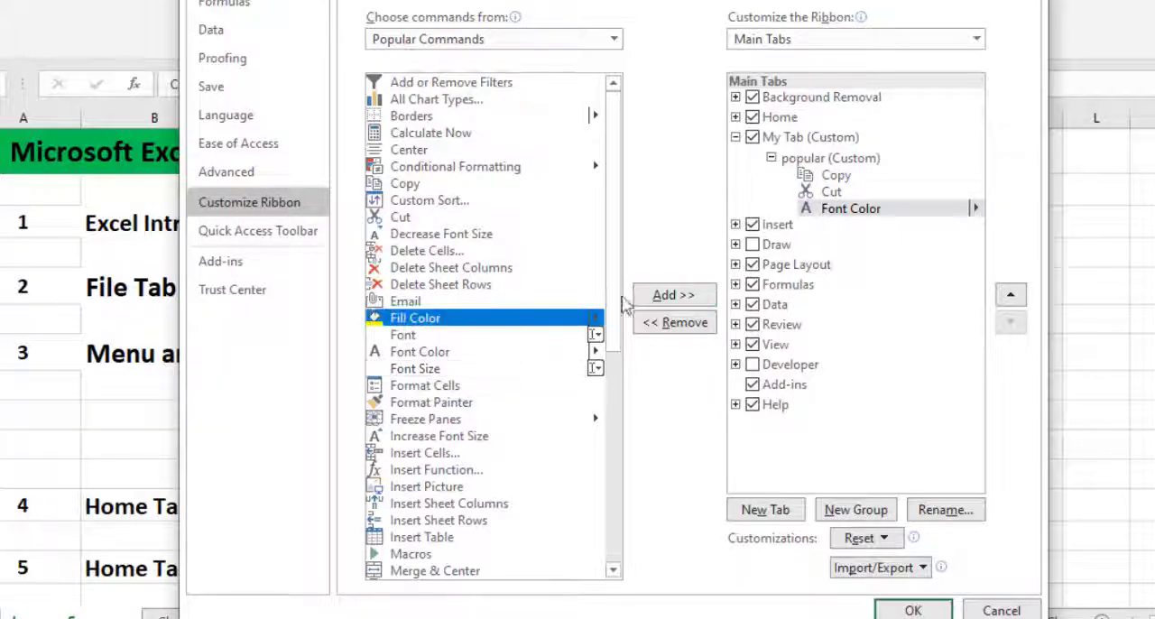
left_click(673, 296)
Add the Page Setup and Paste Special commands to the popular group.
scroll(459, 354, "down", 3)
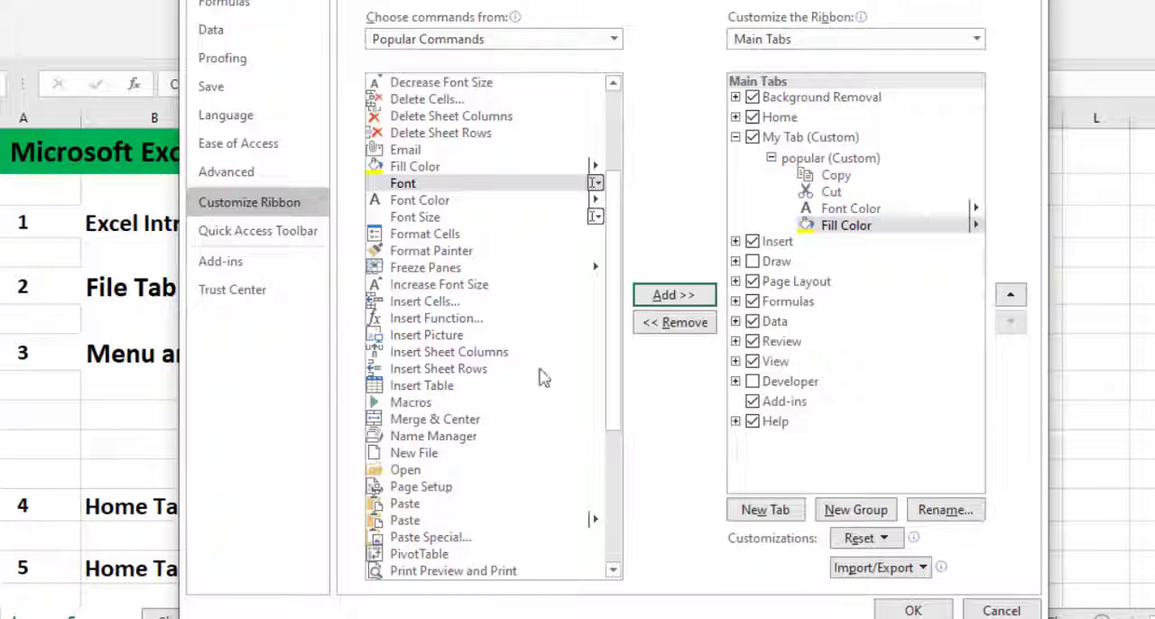
left_click(446, 487)
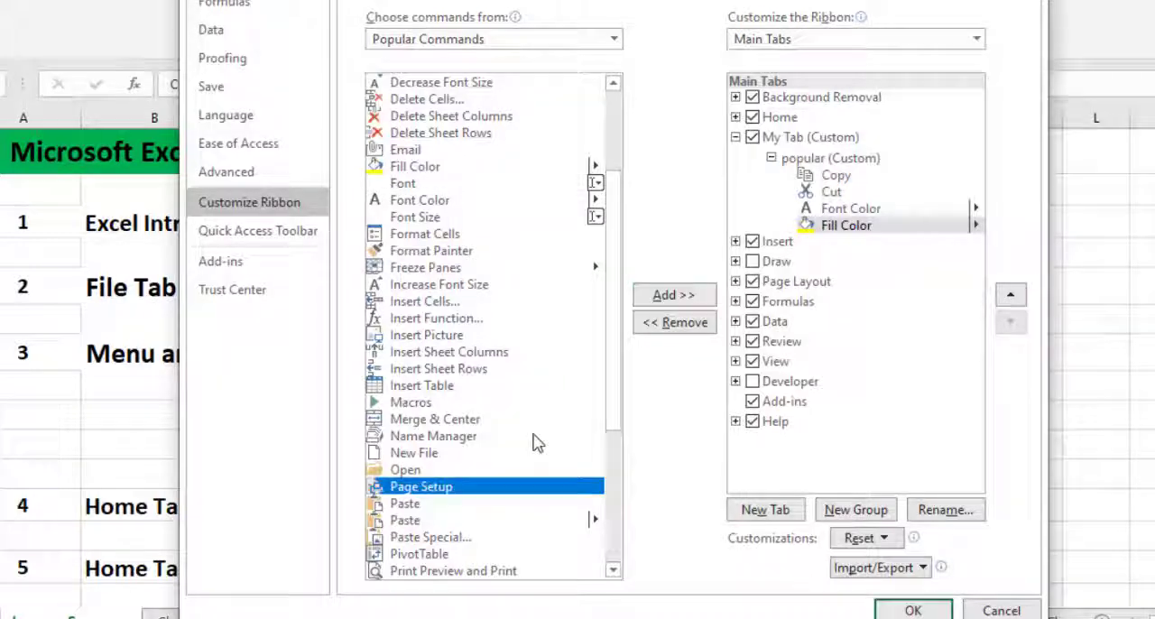
left_click(674, 295)
scroll(441, 511, "down", 1)
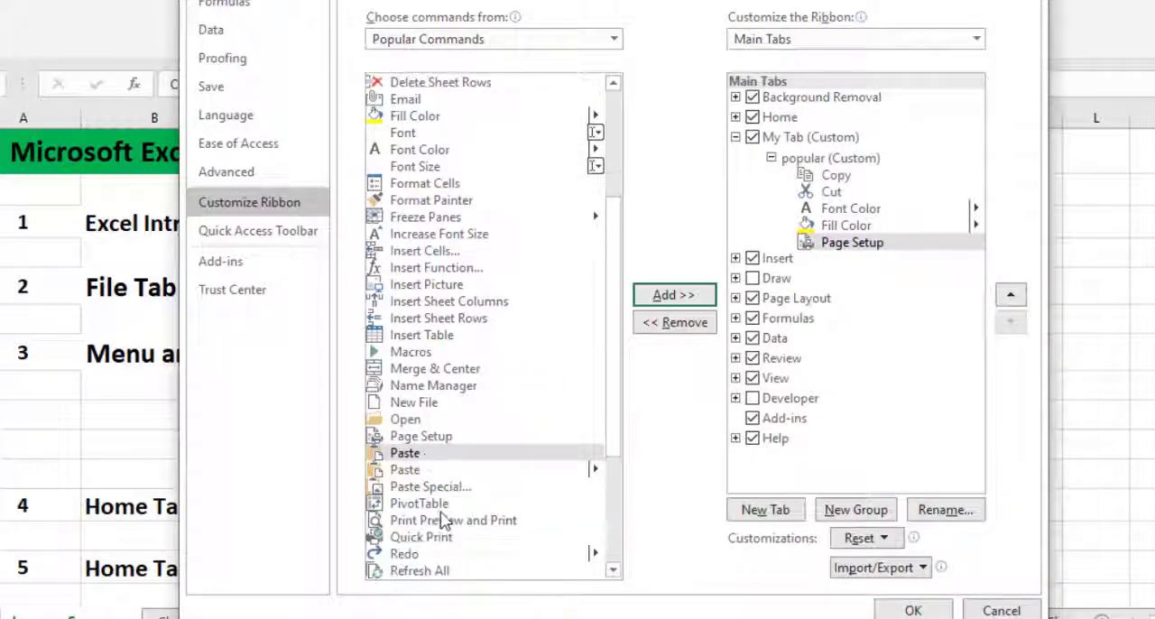
left_click(452, 487)
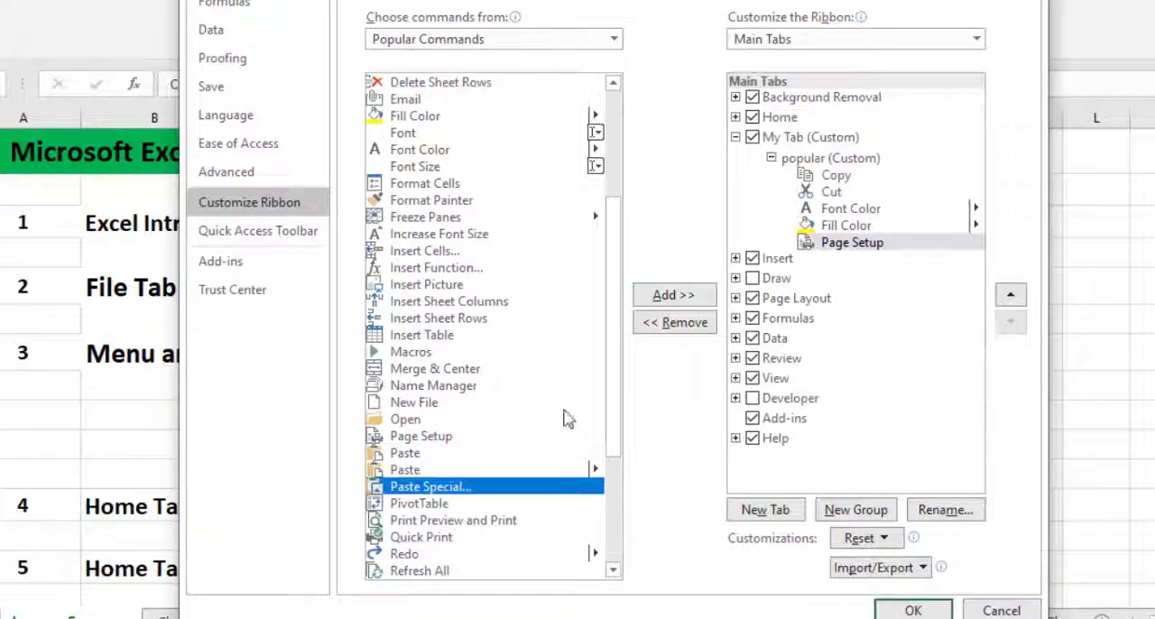
left_click(669, 296)
Add the Redo and Repeat commands to the popular group, and apply the ribbon changes.
scroll(505, 361, "down", 3)
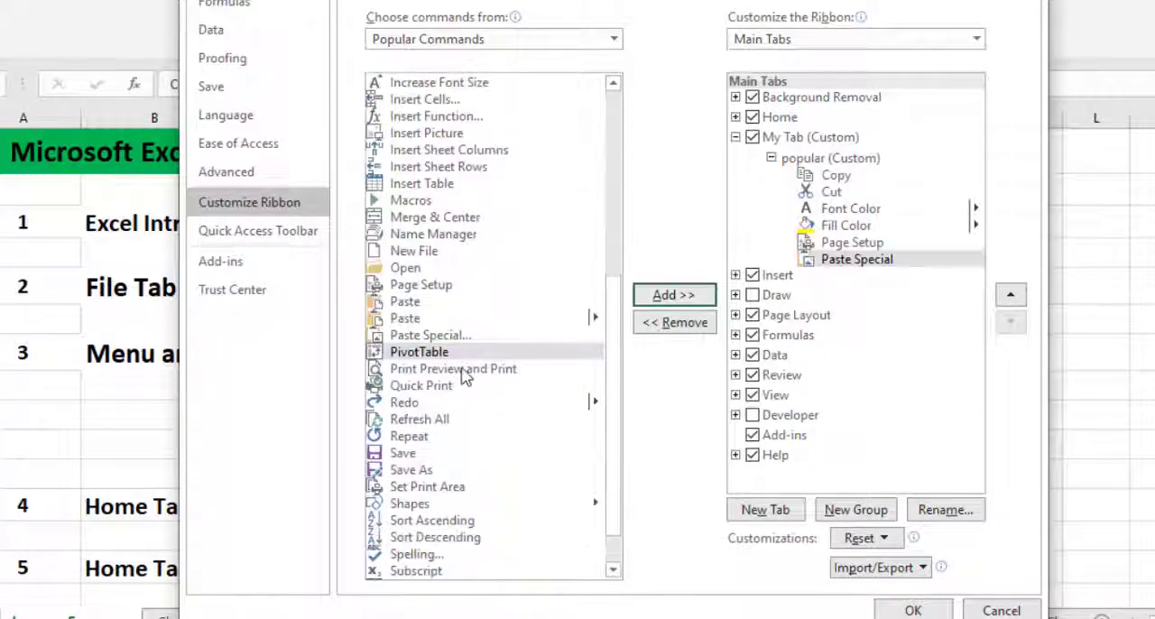
left_click(411, 408)
left_click(673, 296)
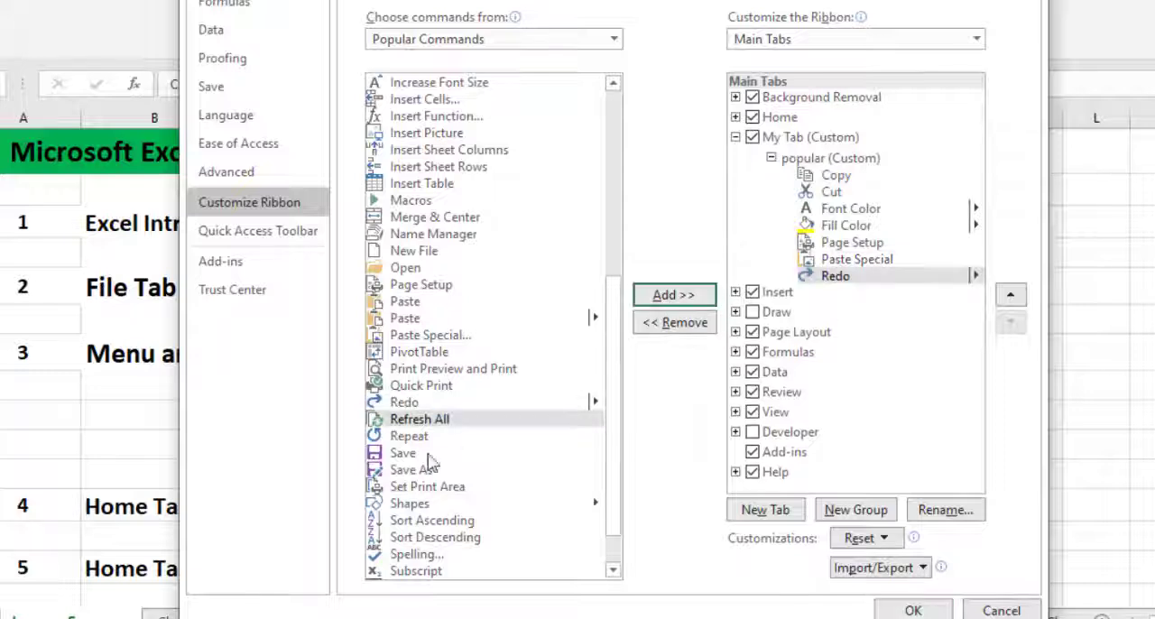
left_click(411, 437)
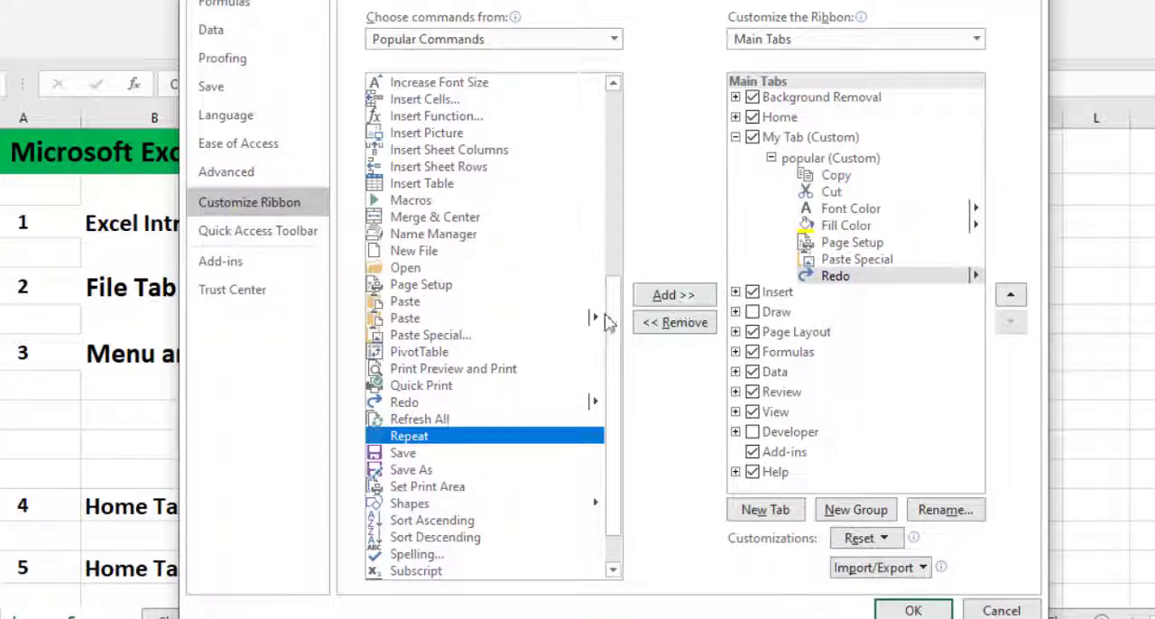
left_click(690, 297)
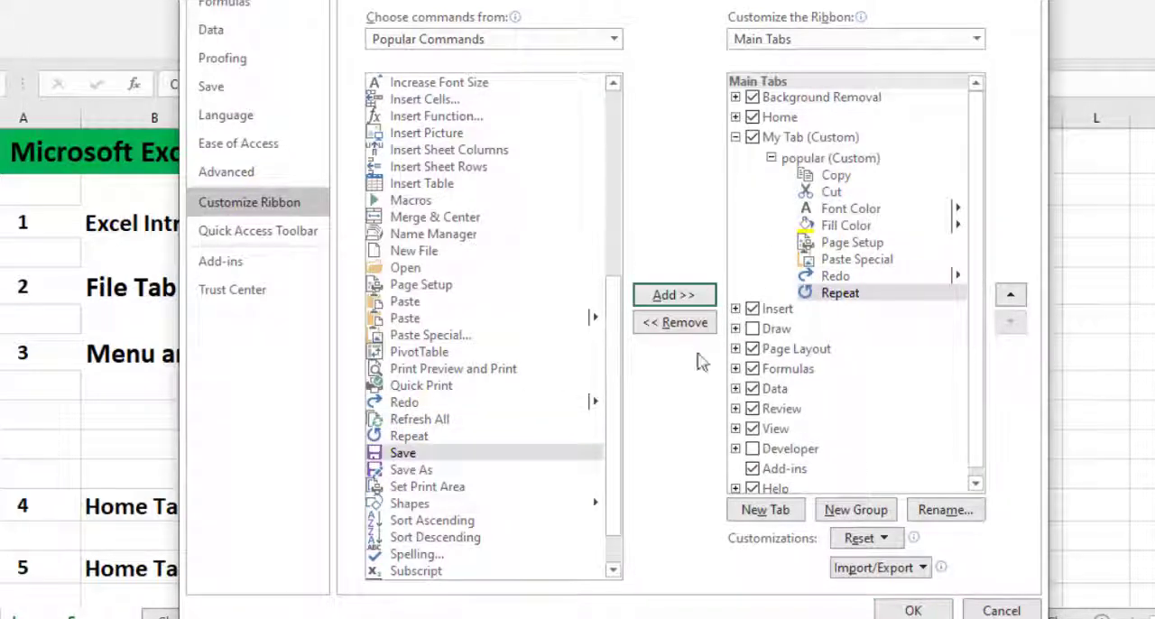
left_click(912, 610)
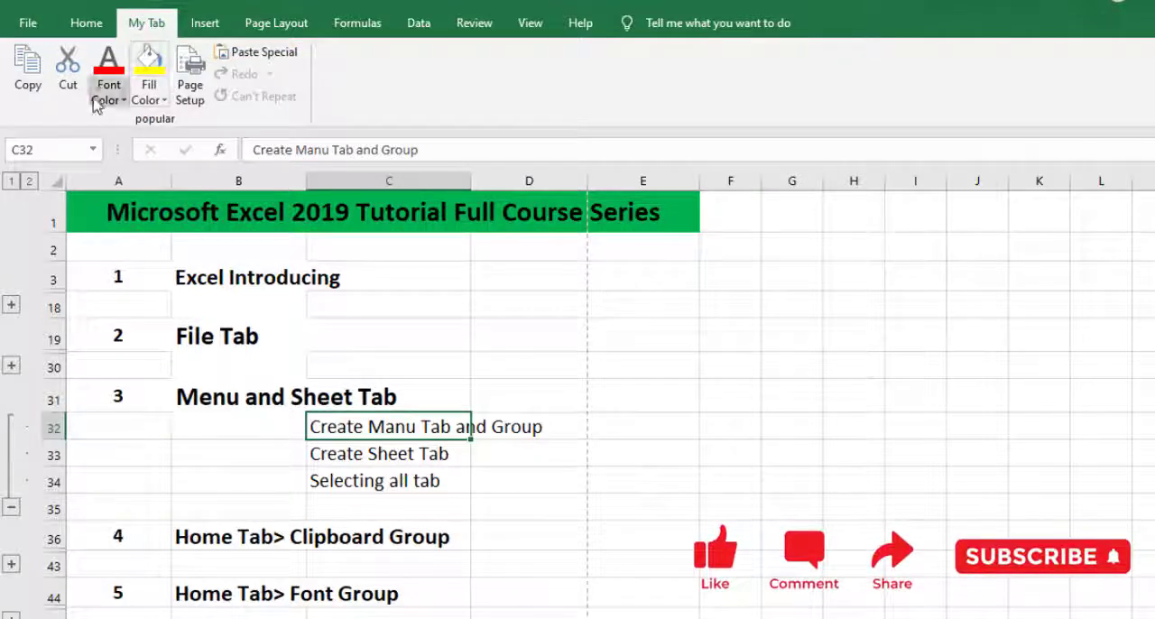
Reopen the ribbon customization settings, expand the popular group under My Tab, and remove its Repeat command.
left_click(28, 23)
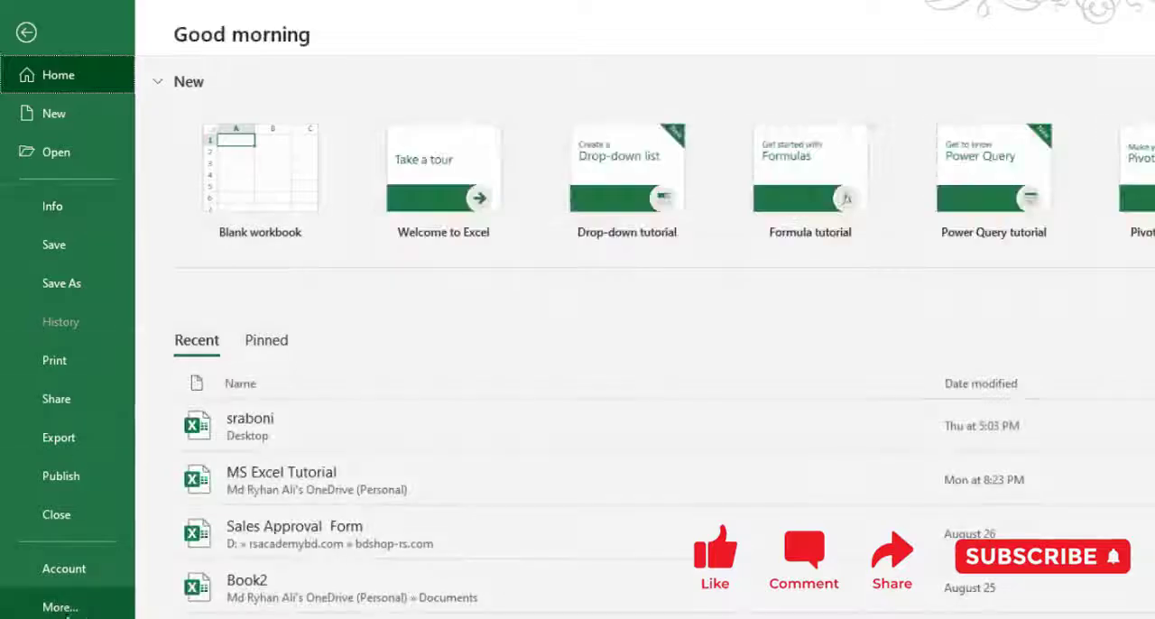
left_click(60, 607)
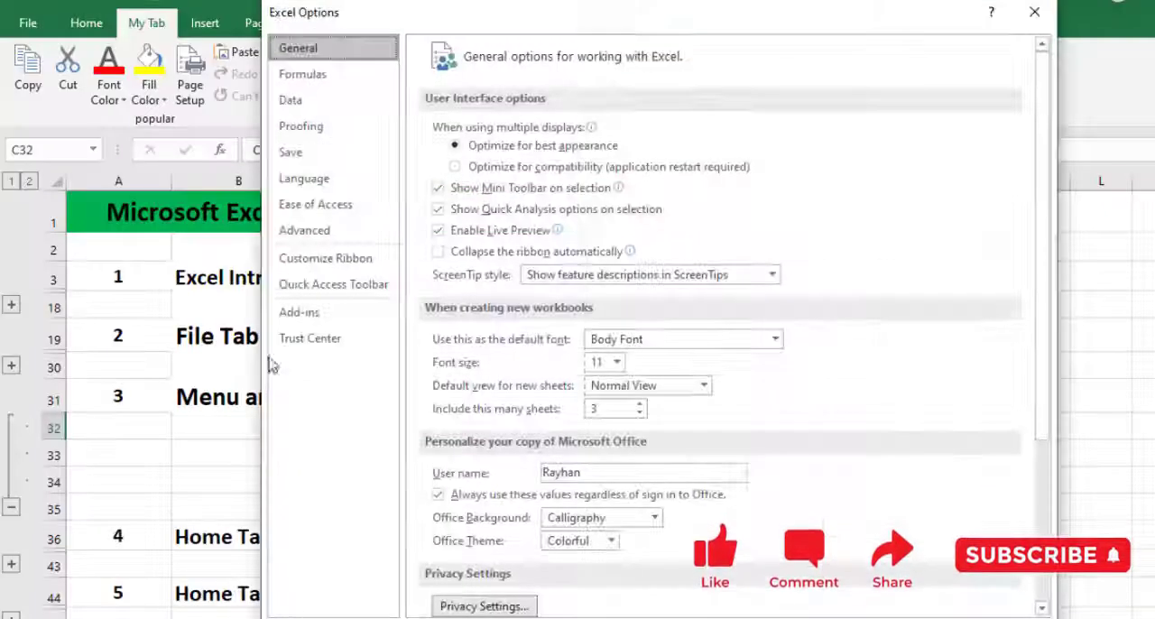
left_click(365, 262)
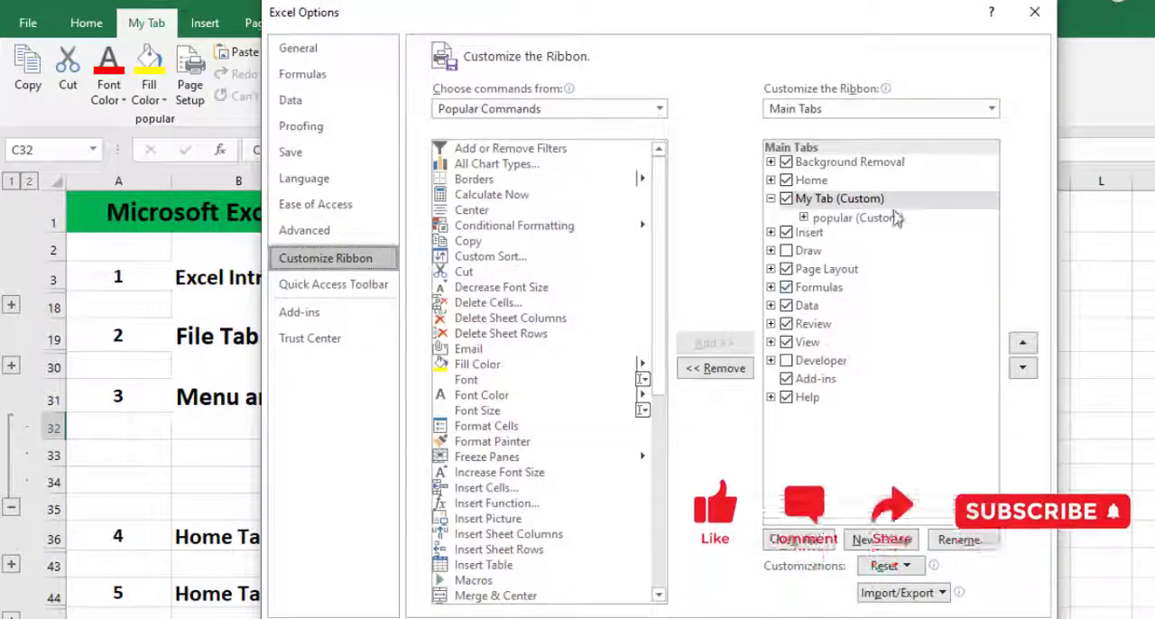
left_click(831, 221)
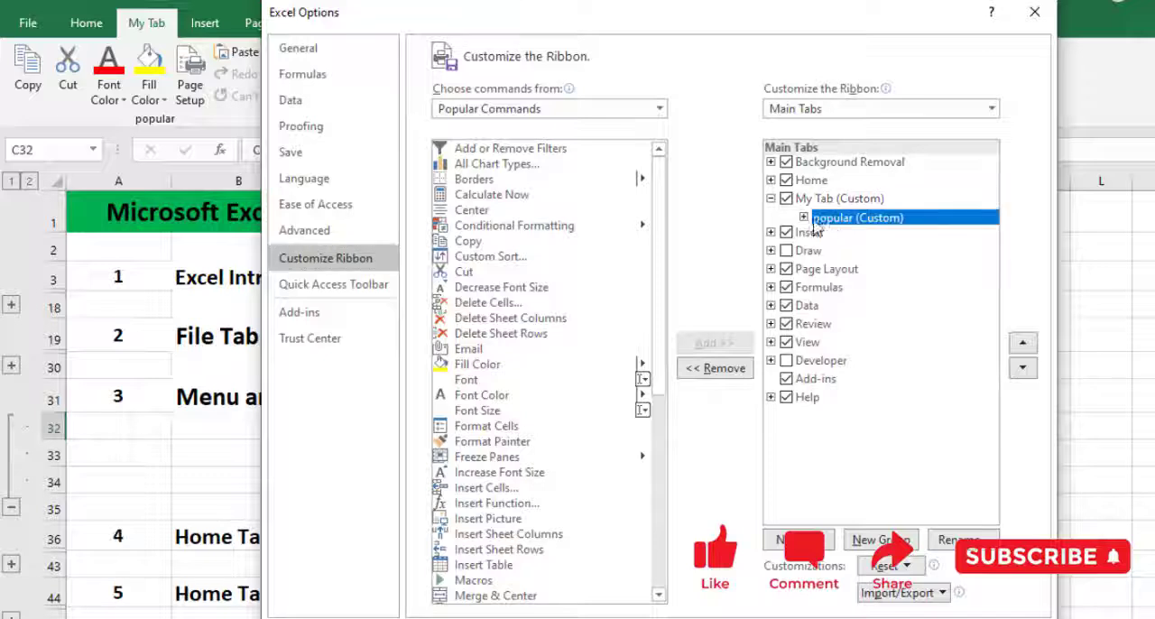
left_click_drag(793, 208, 935, 232)
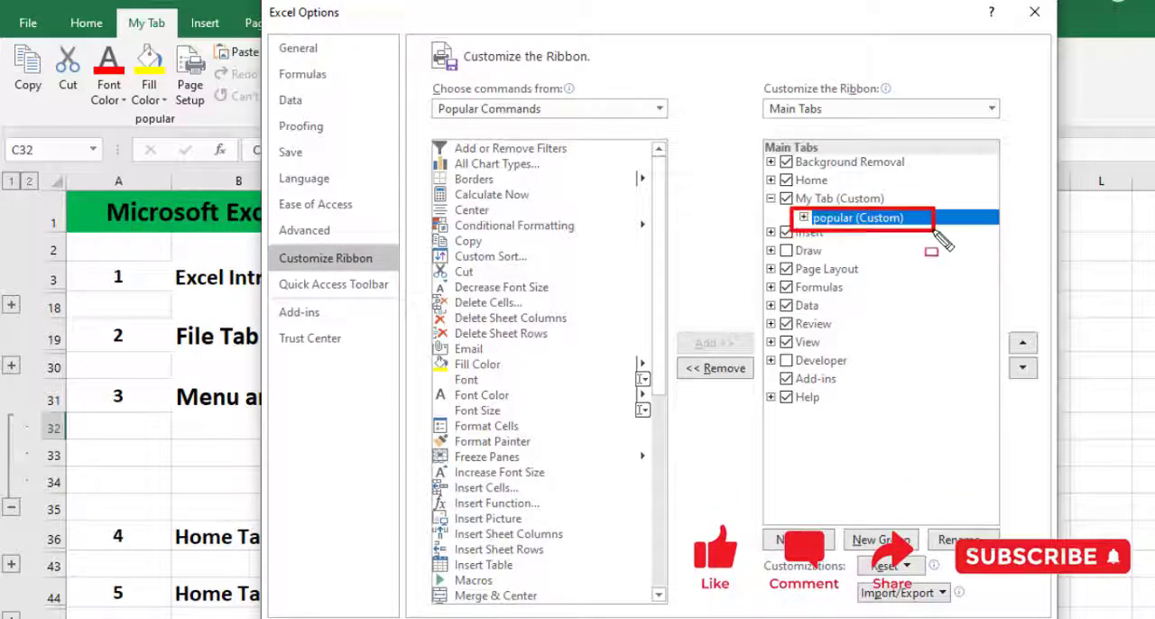
left_click(804, 219)
left_click(883, 344)
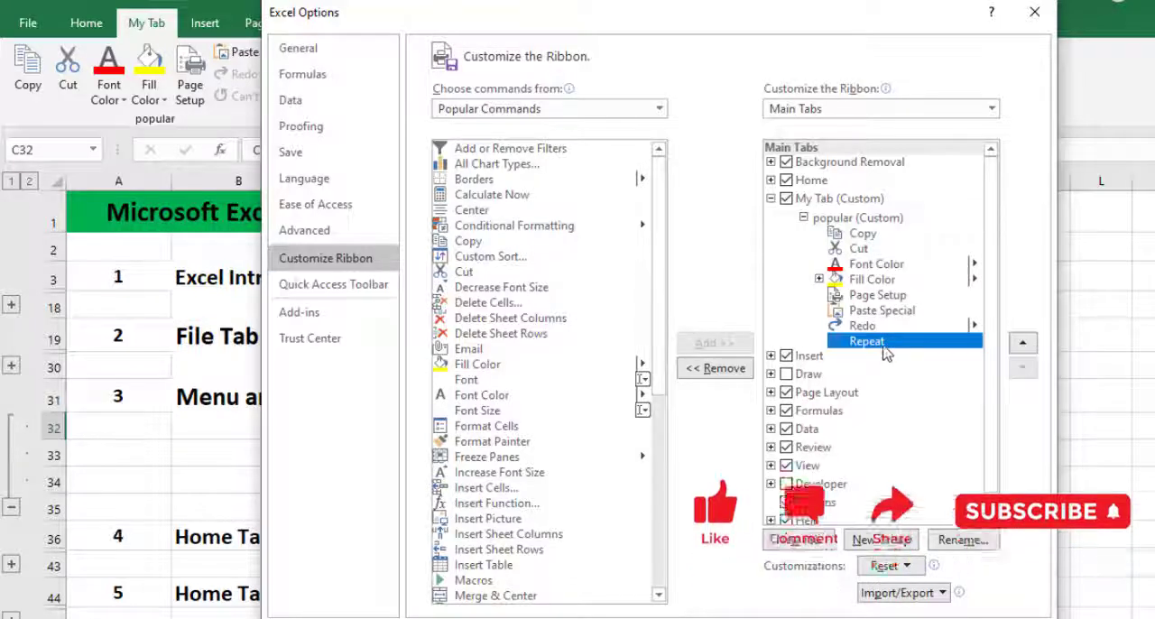
left_click(853, 222)
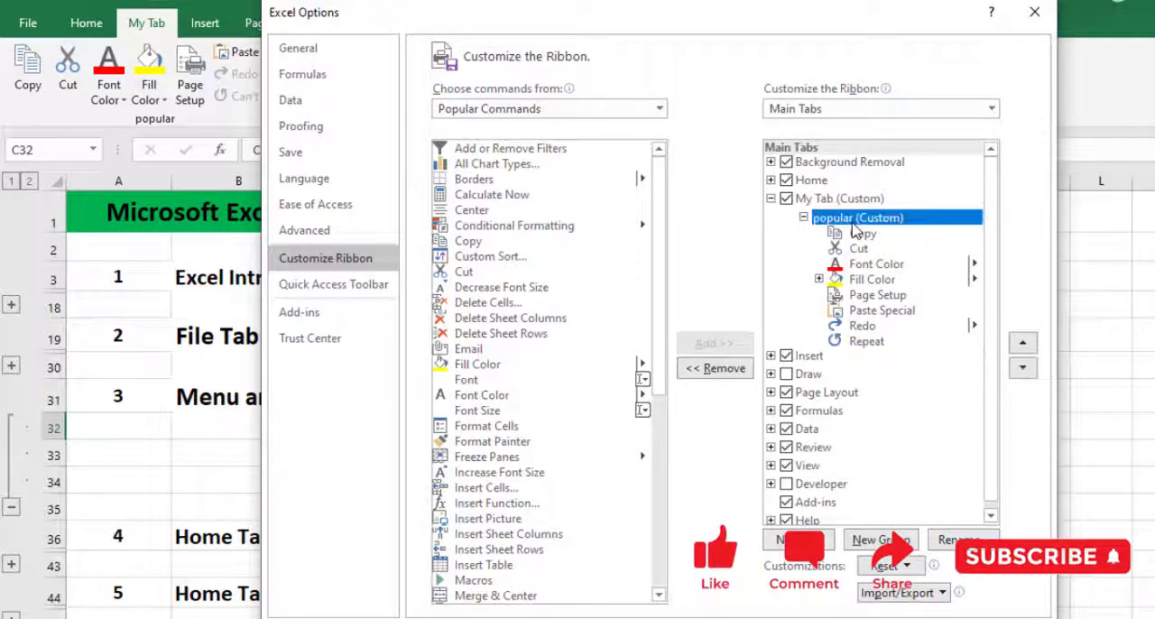
left_click(874, 344)
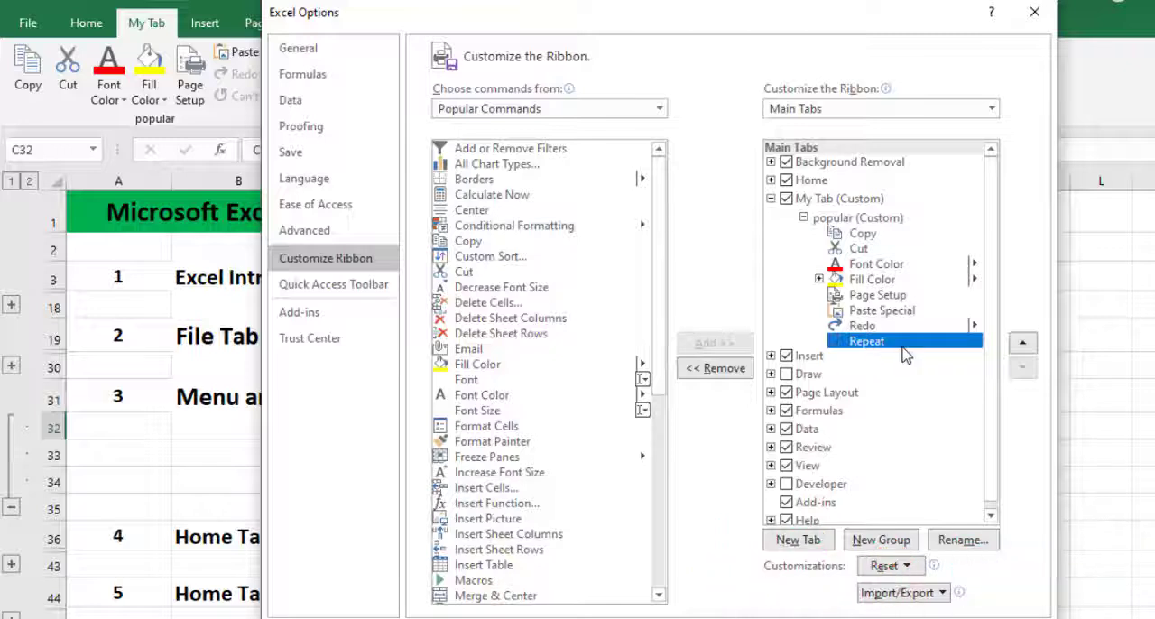
left_click(715, 369)
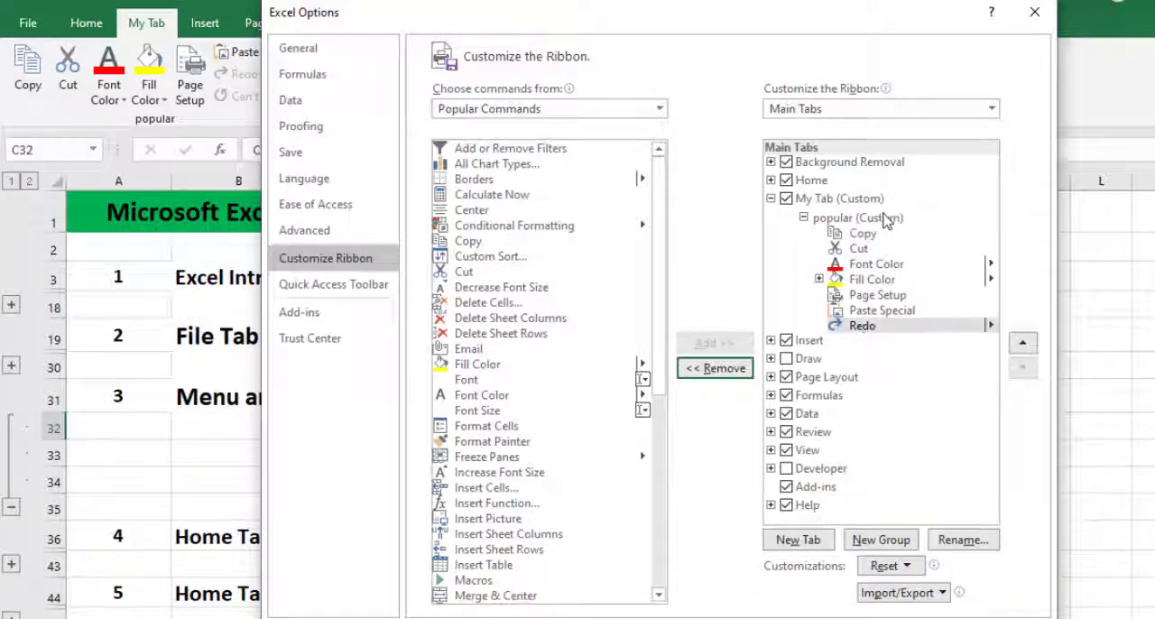
Remove the popular group and the custom My Tab from the ribbon, and apply the changes.
left_click(888, 221)
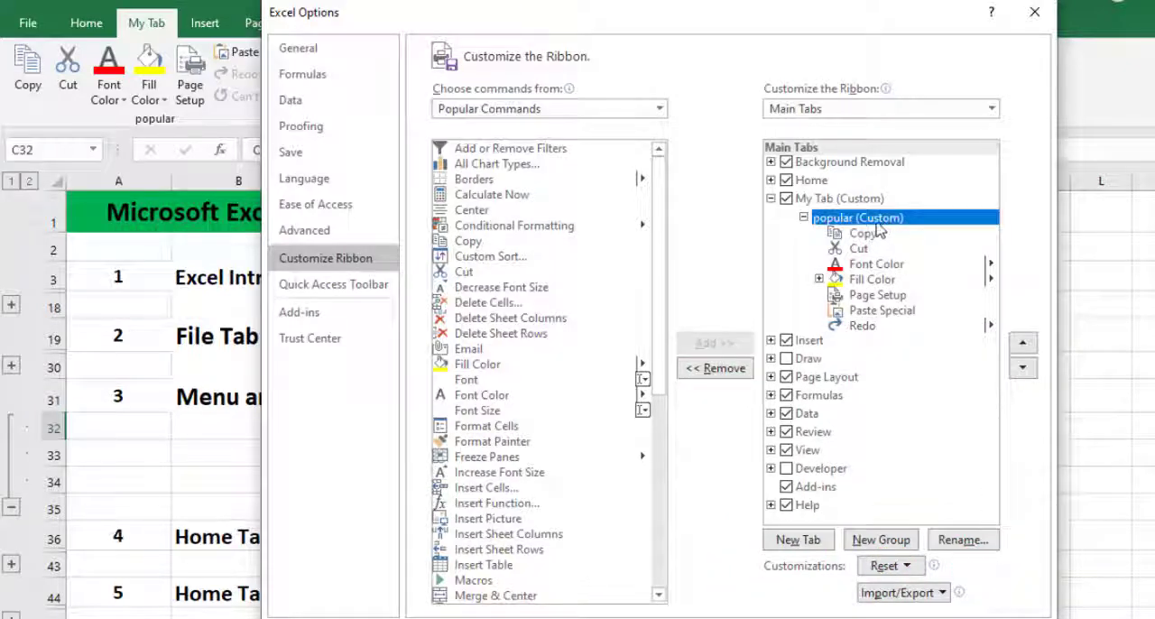
key("alt+r")
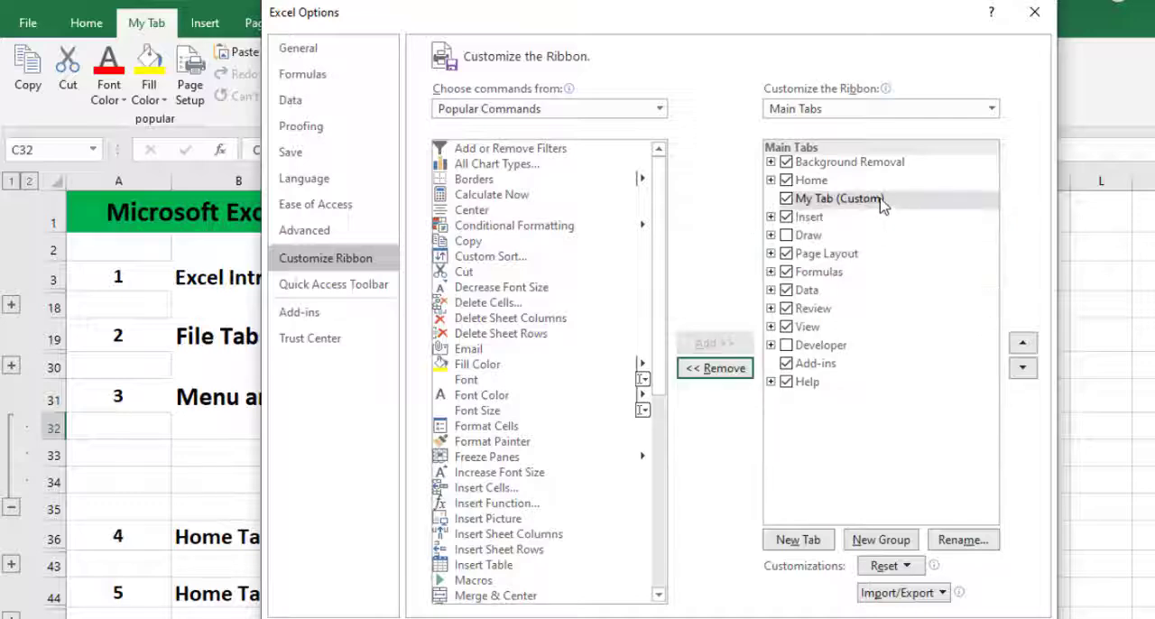
left_click(881, 199)
left_click(715, 369)
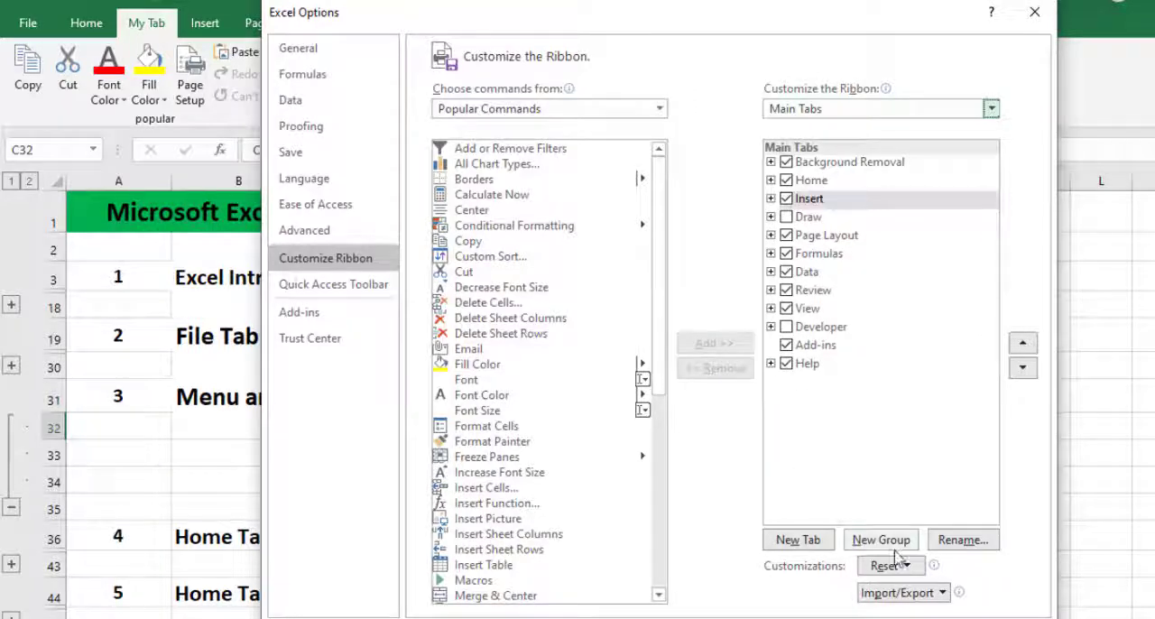
key("Return")
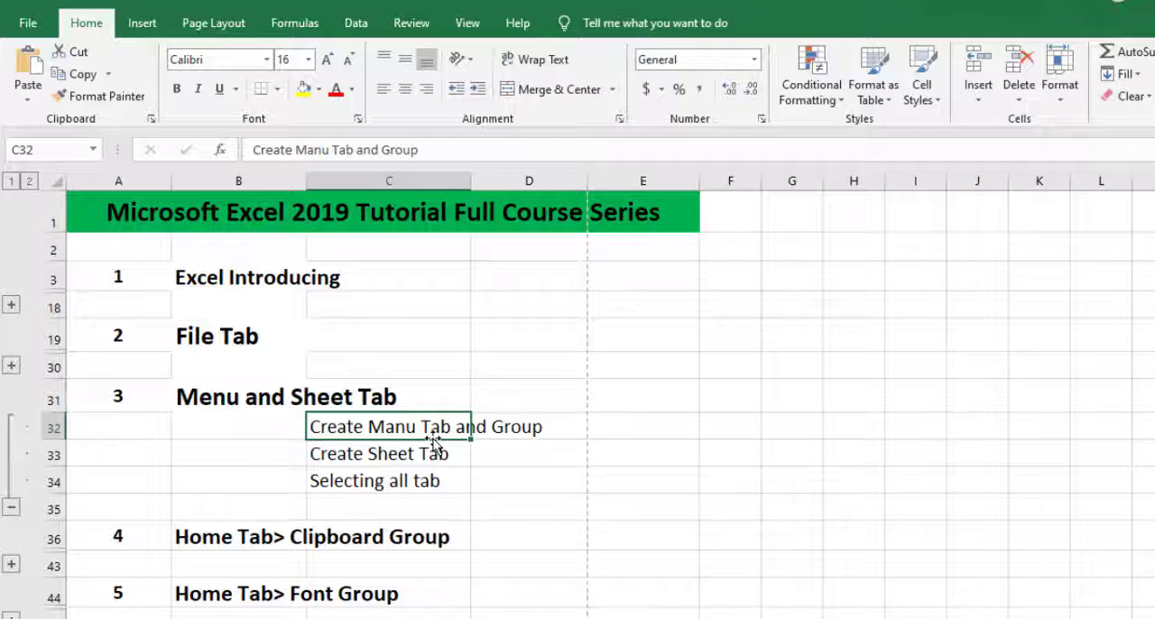
Select the Create Sheet Tab topic in C33, and look over the workbook's sheet tabs.
left_click(404, 456)
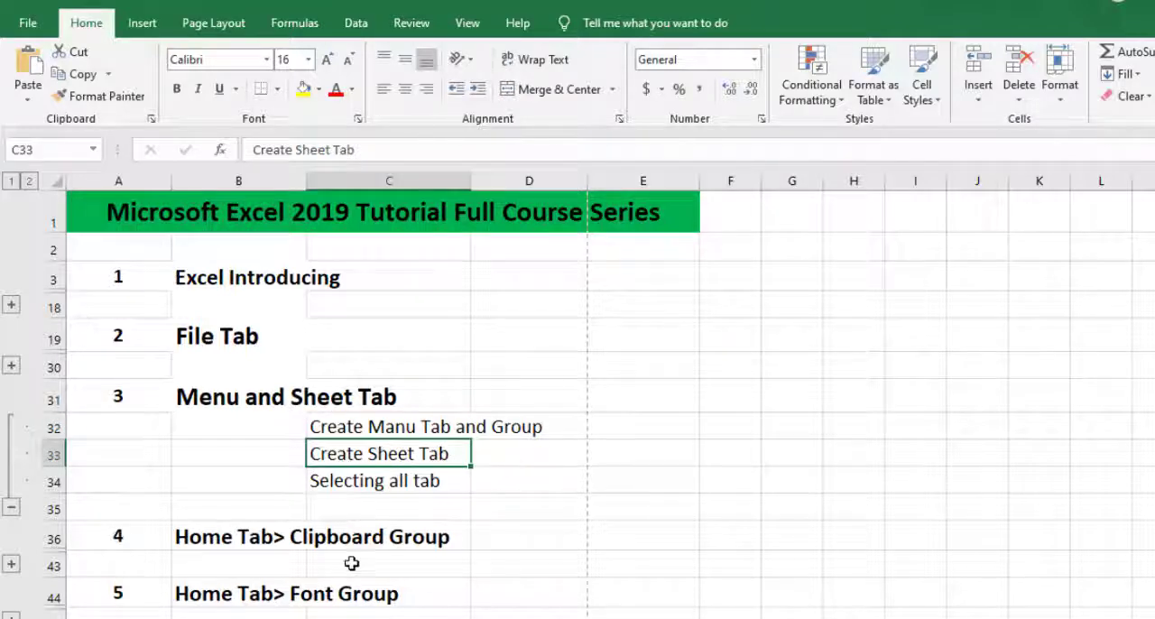
scroll(199, 524, "down", 1)
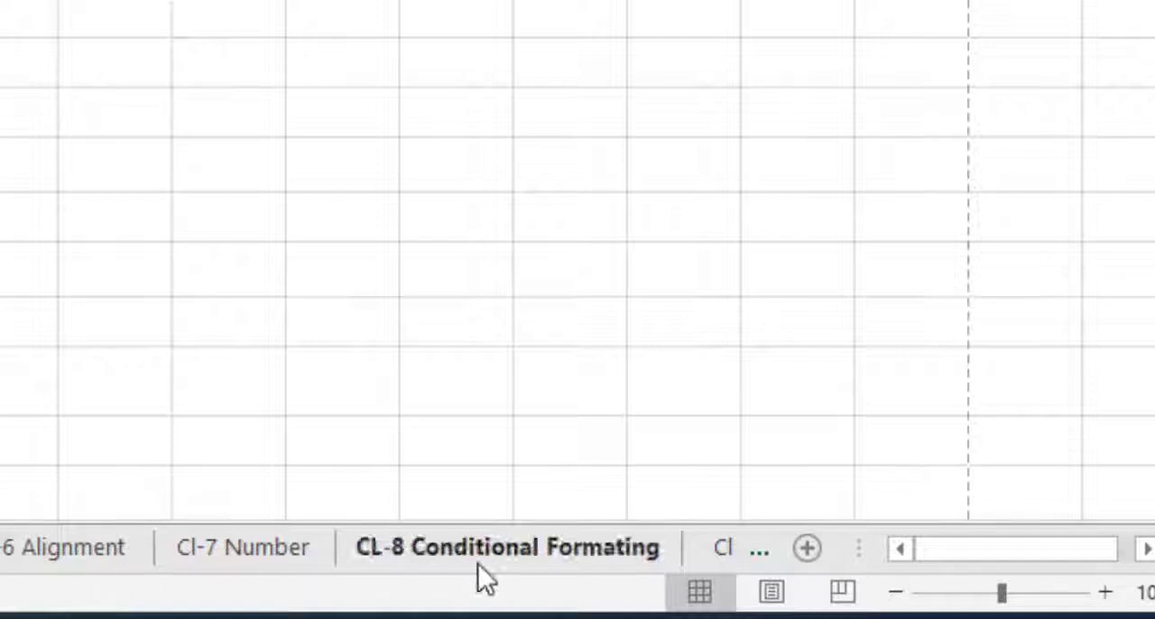
left_click(302, 386)
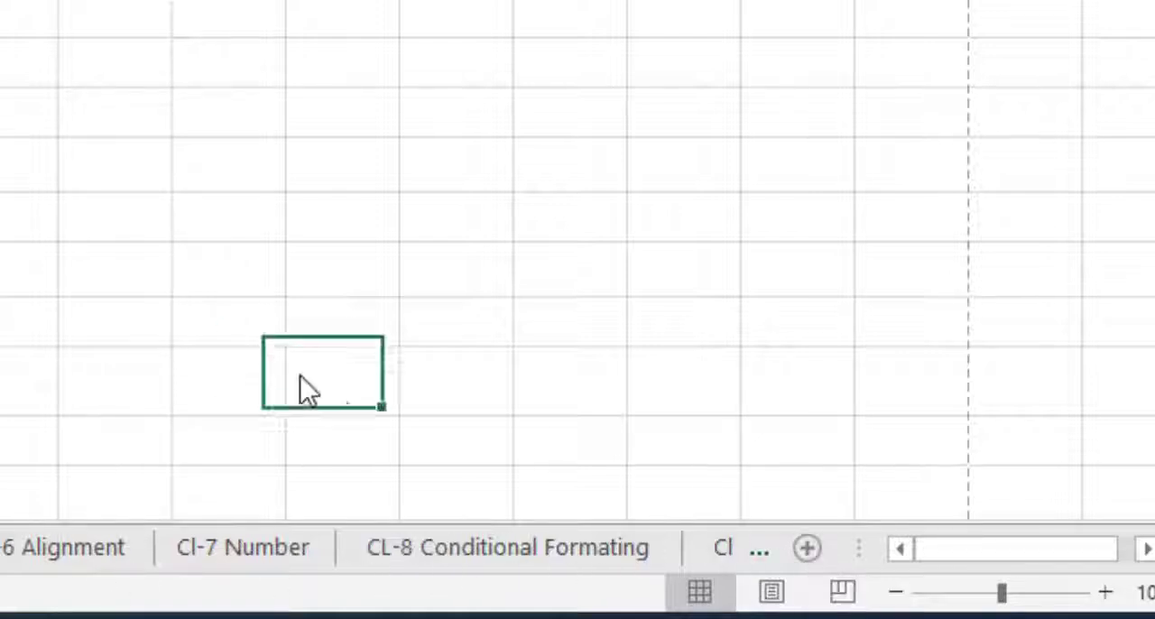
Add a blank sheet after Lessone Summary, and insert another worksheet before the CL-6 Alignment sheet.
left_click(810, 550)
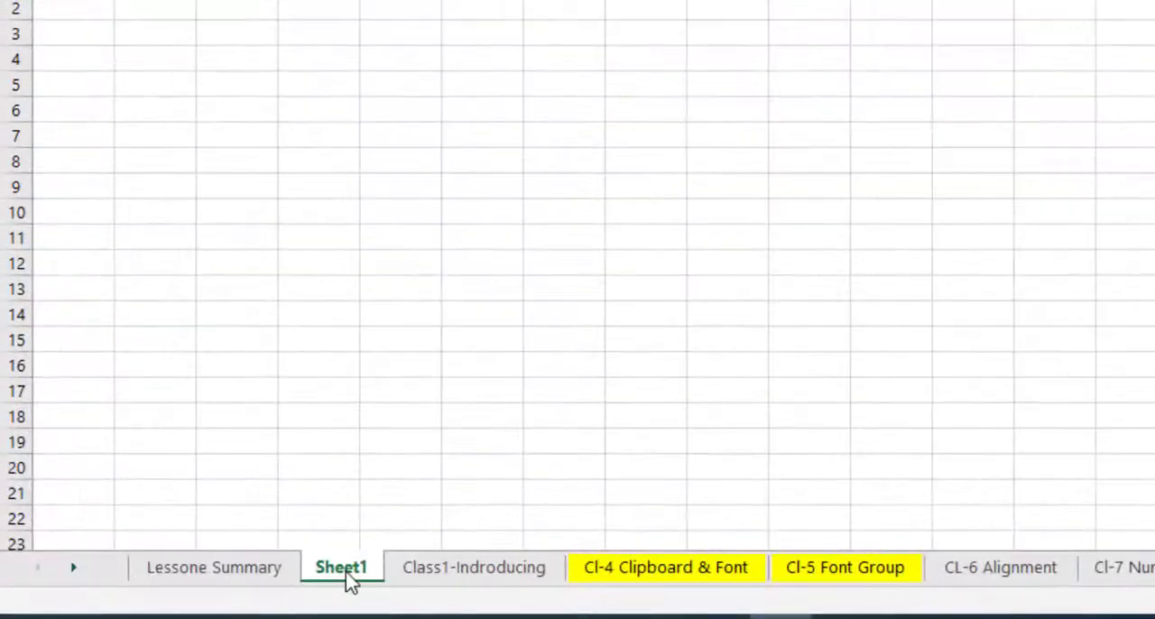
left_click(276, 572)
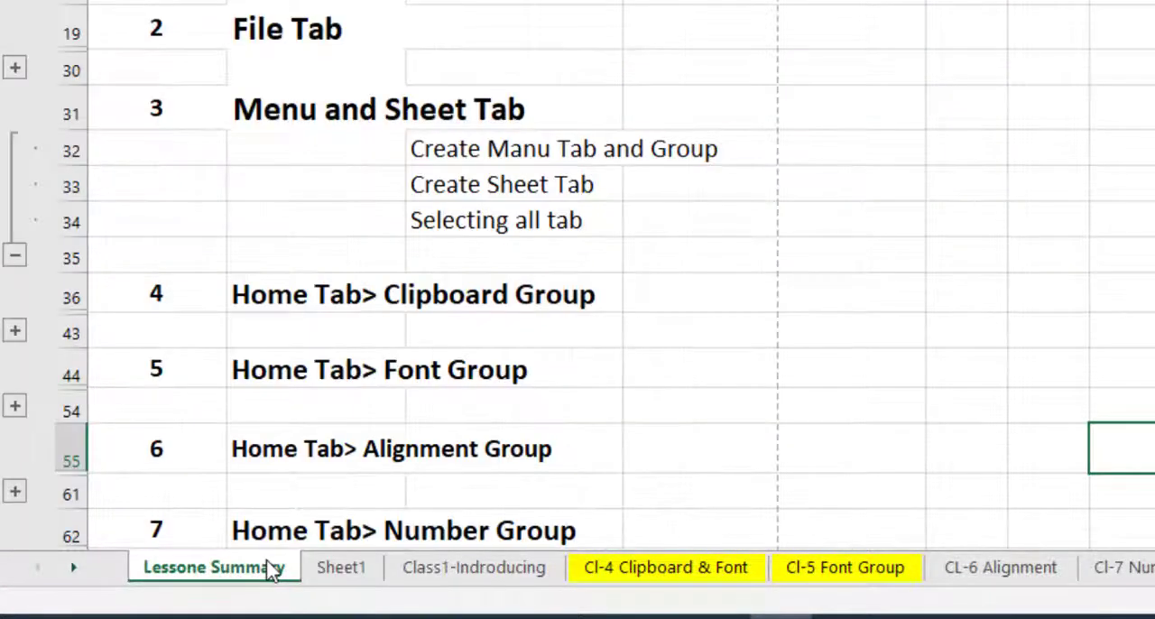
right_click(943, 578)
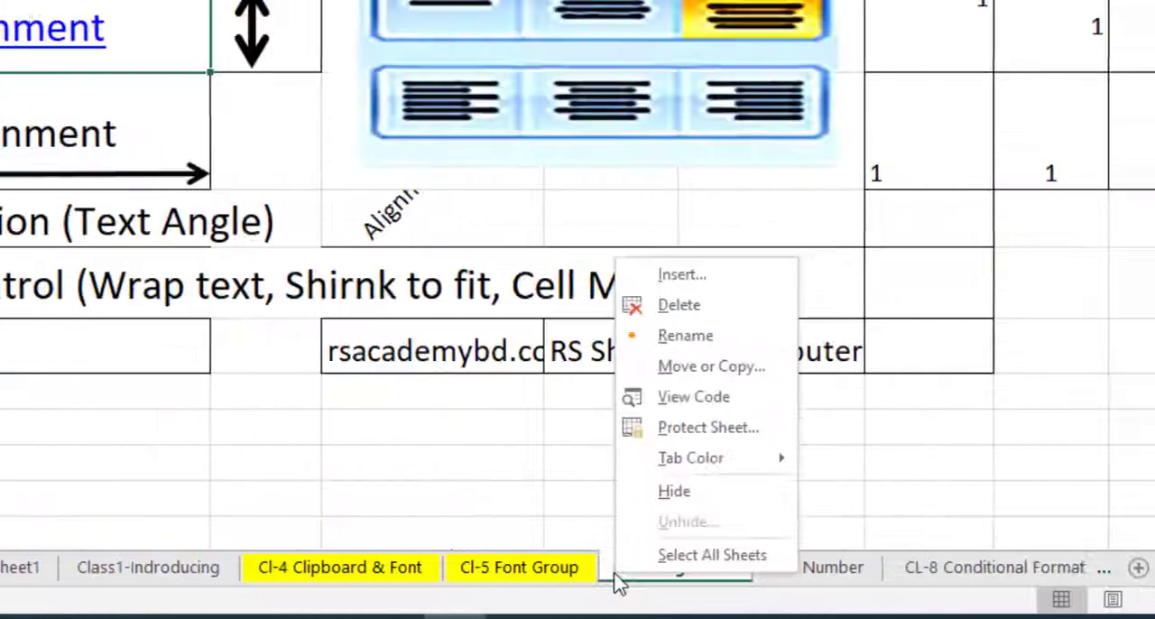
left_click(621, 578)
right_click(621, 577)
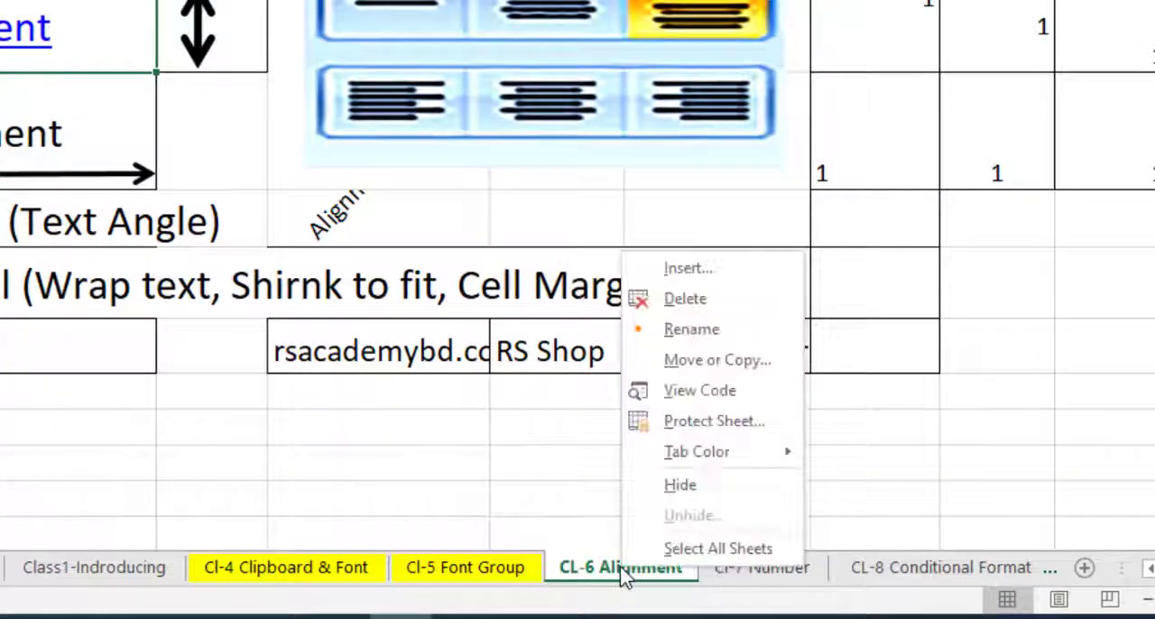
left_click(705, 270)
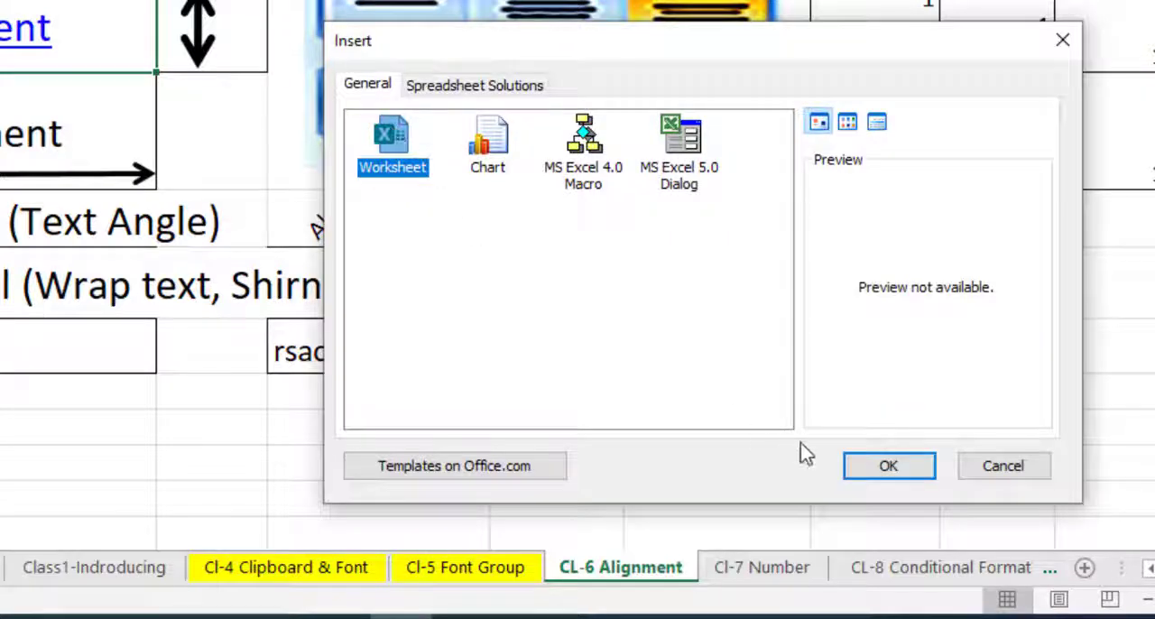
left_click(887, 468)
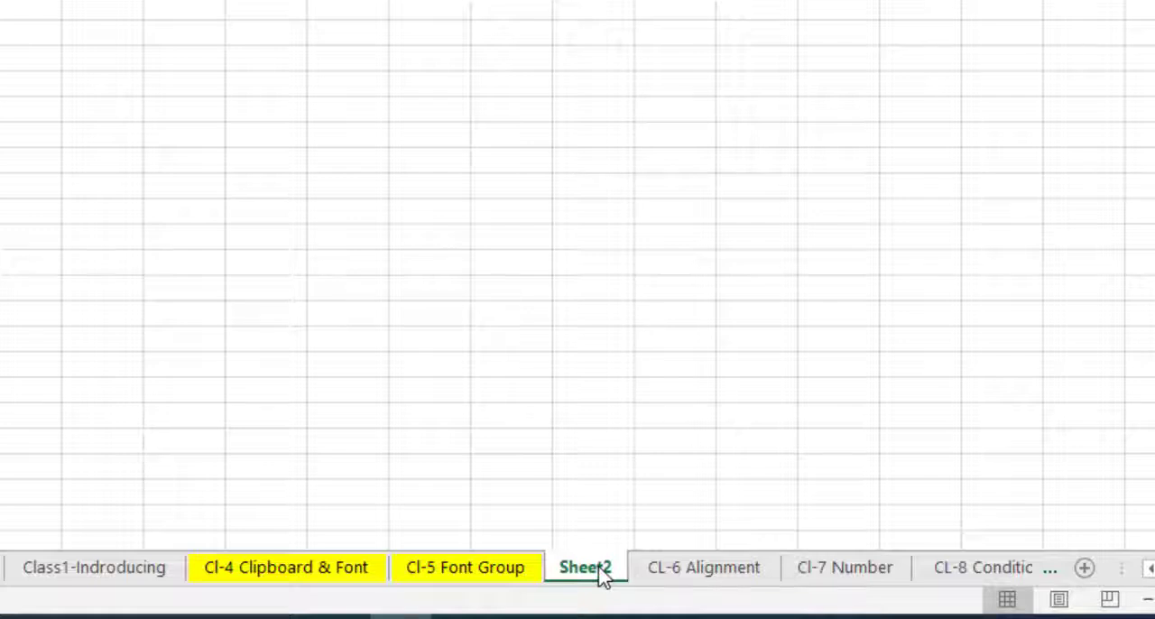
Delete the blank sheets Sheet2 and Sheet1, and return to the Lessone Summary sheet.
right_click(601, 574)
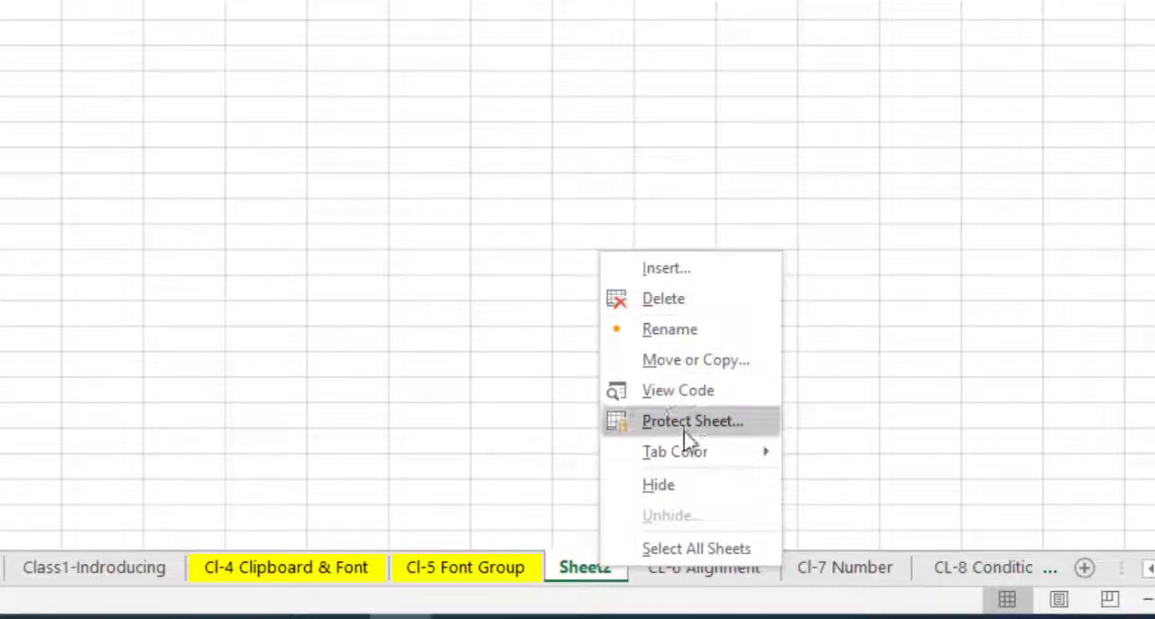
right_click(595, 578)
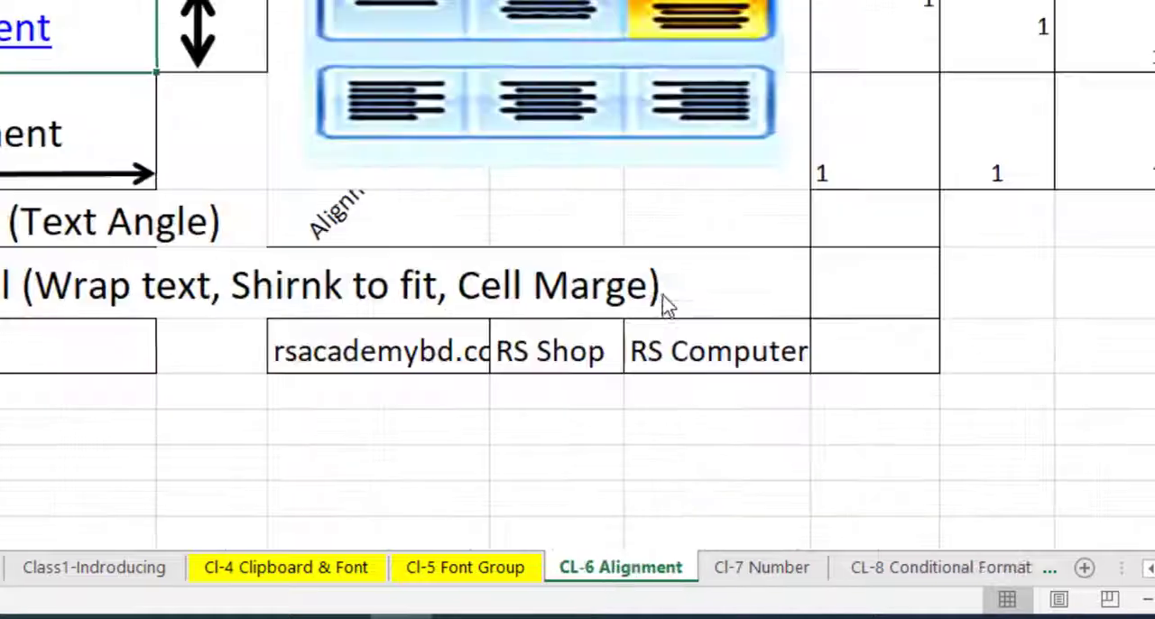
right_click(321, 581)
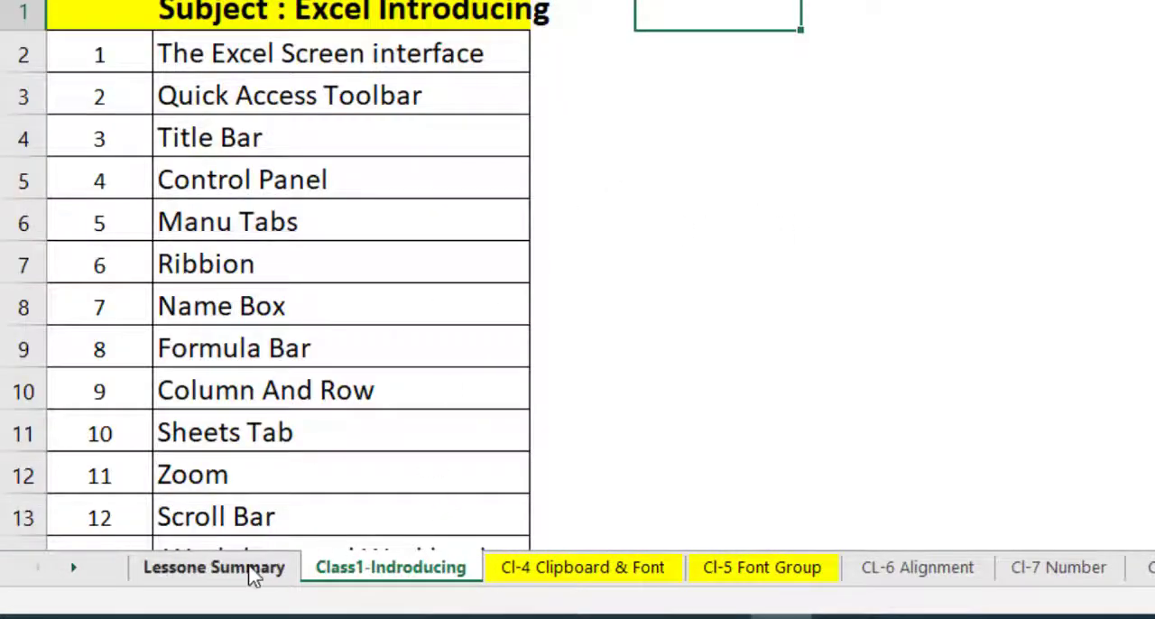
left_click(214, 569)
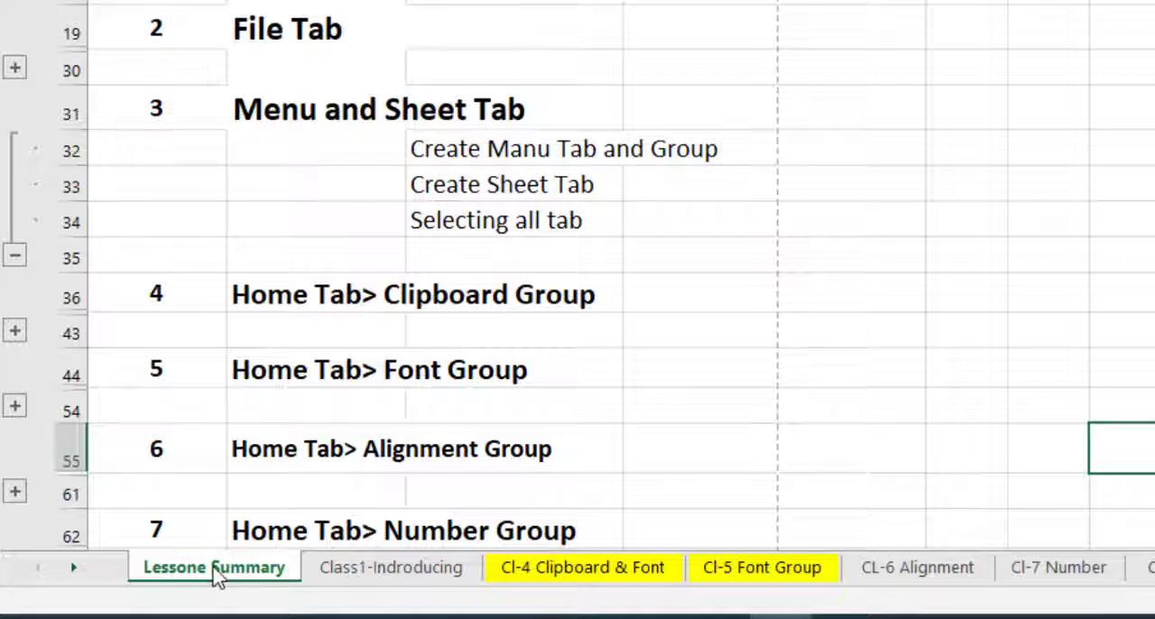
Select the Selecting all tab topic in C34, and group the sheets from Lessone Summary through CL-8 Conditional Formating.
left_click(488, 238)
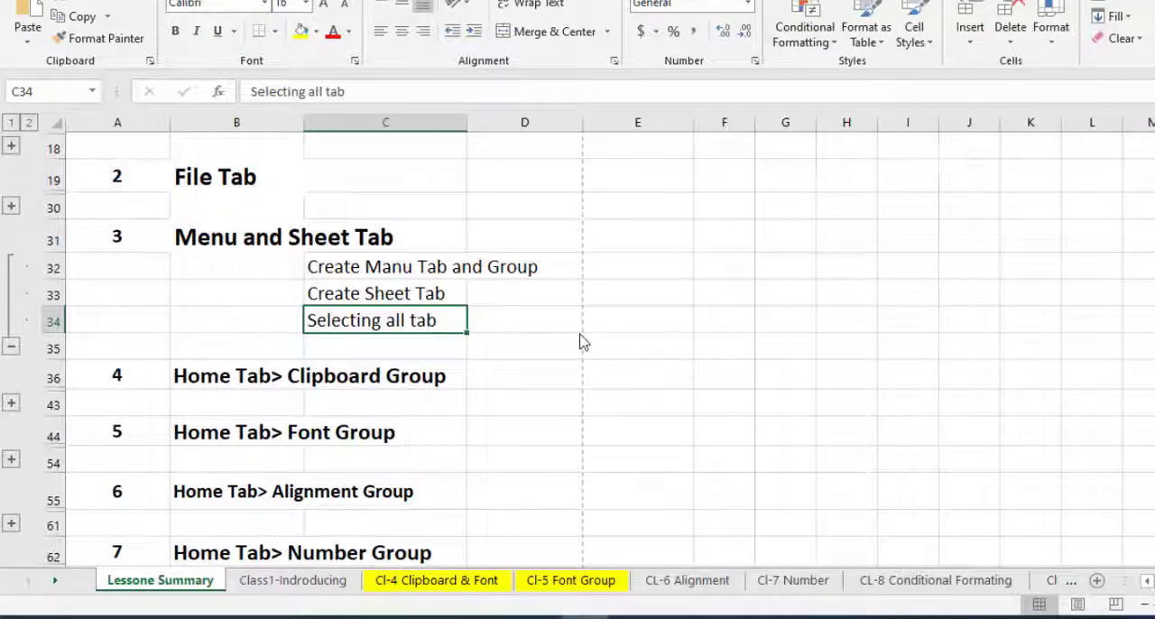
left_click(307, 581, "ctrl")
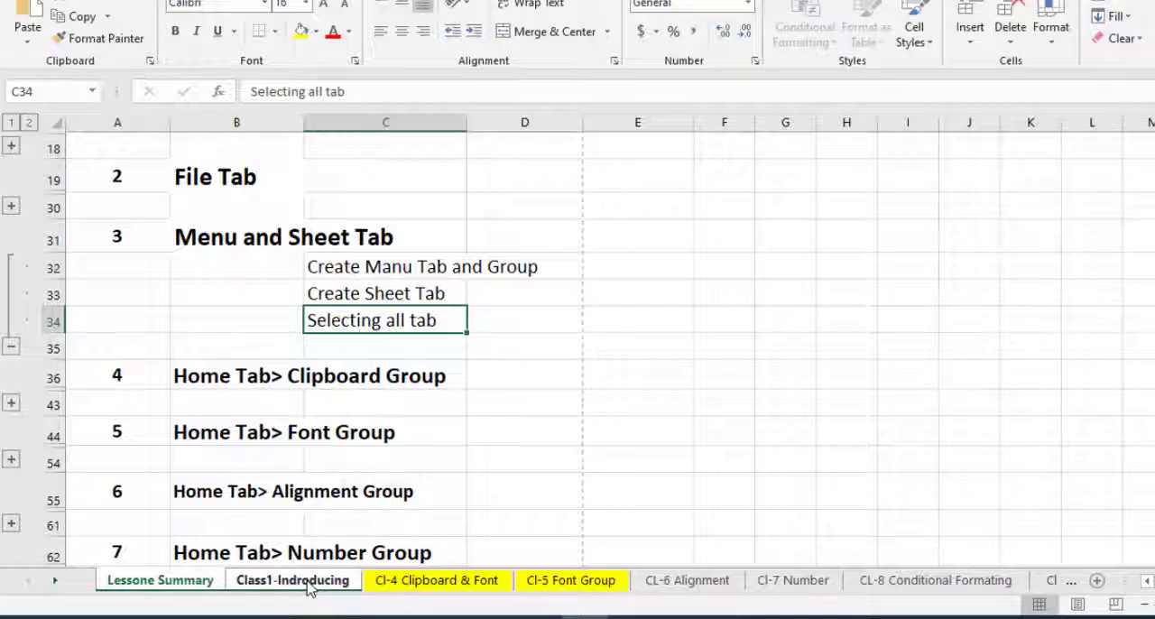
key("ctrl")
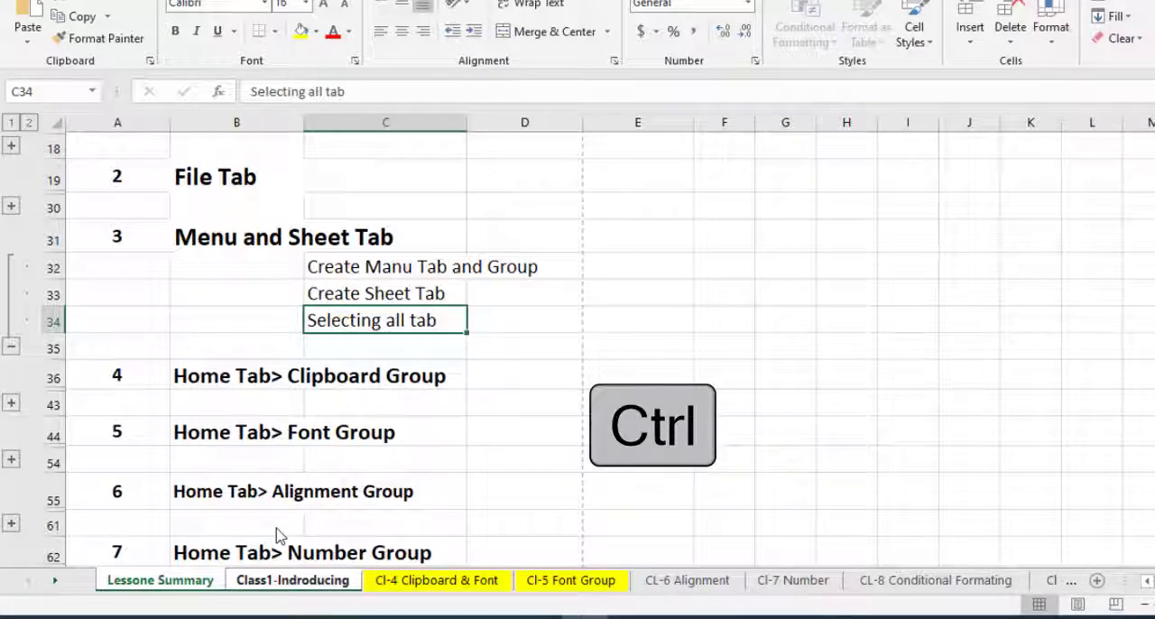
left_click(437, 581, "ctrl")
left_click(571, 581, "ctrl")
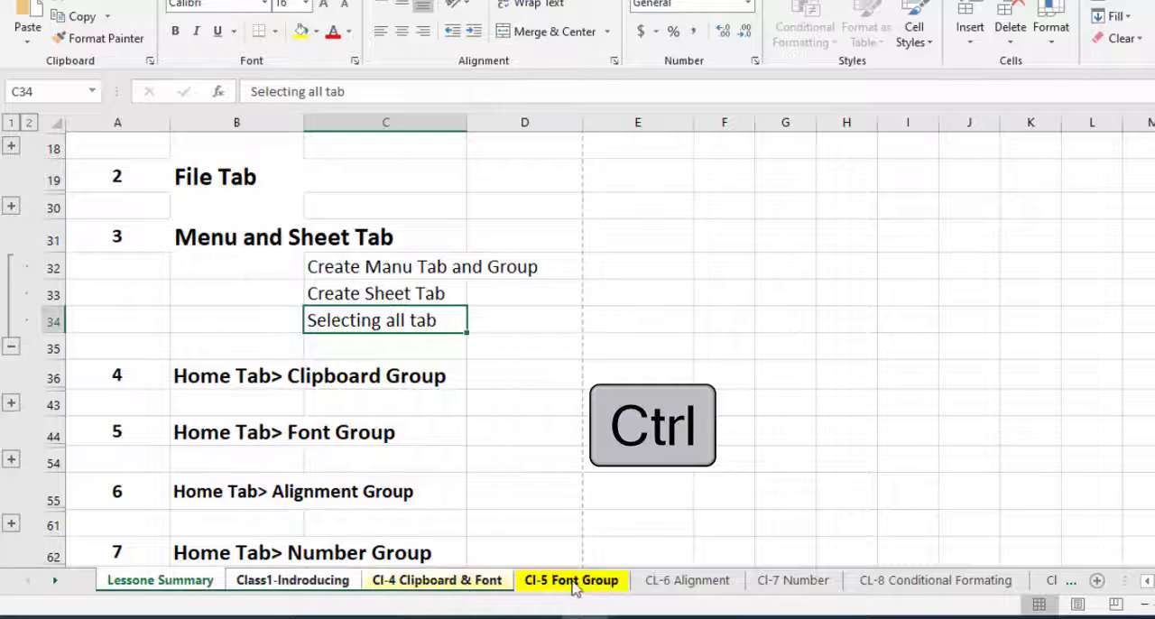
left_click(659, 585, "ctrl")
left_click(767, 585, "ctrl")
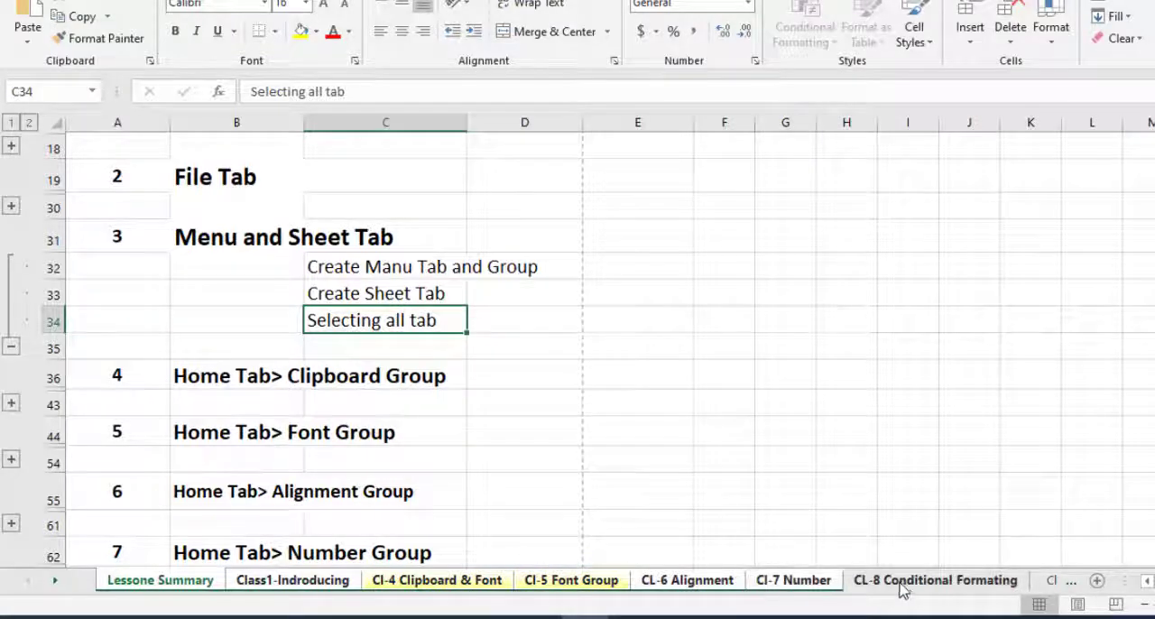
left_click(907, 587, "ctrl")
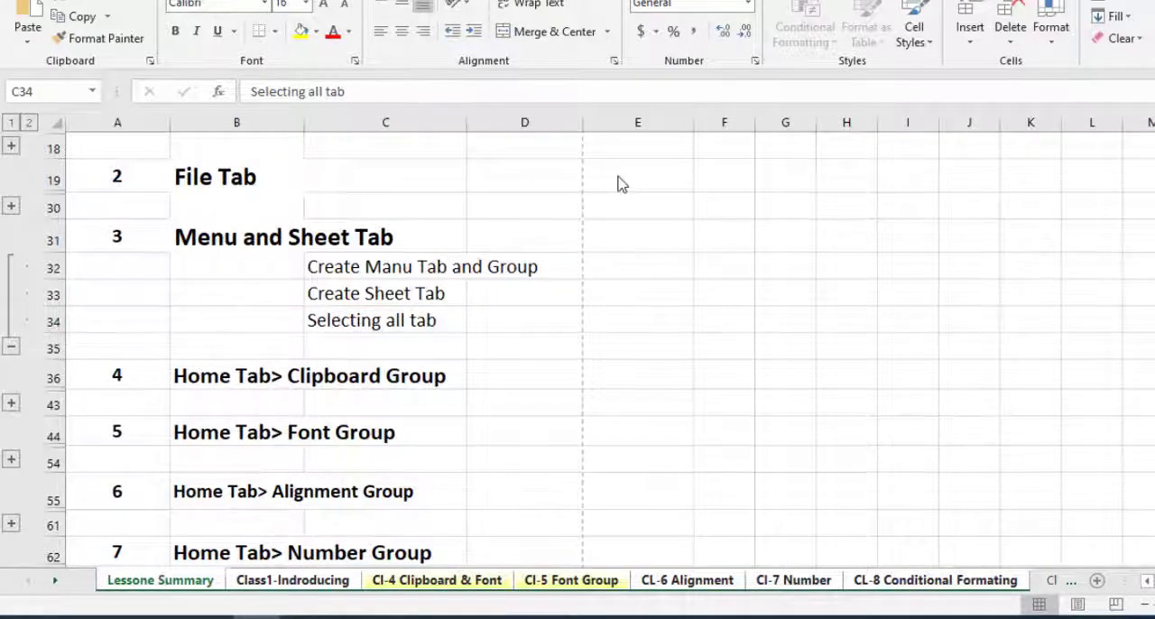
Enter RS Academy Bd in cell G1 of the grouped sheets.
scroll(620, 183, "up", 2)
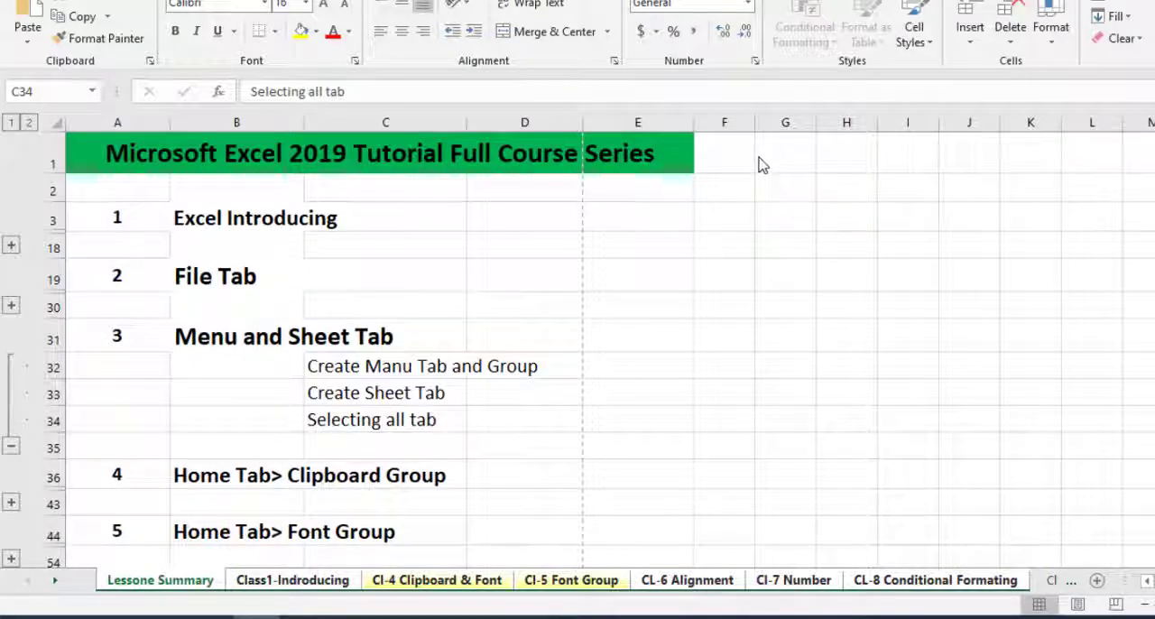
key("F2")
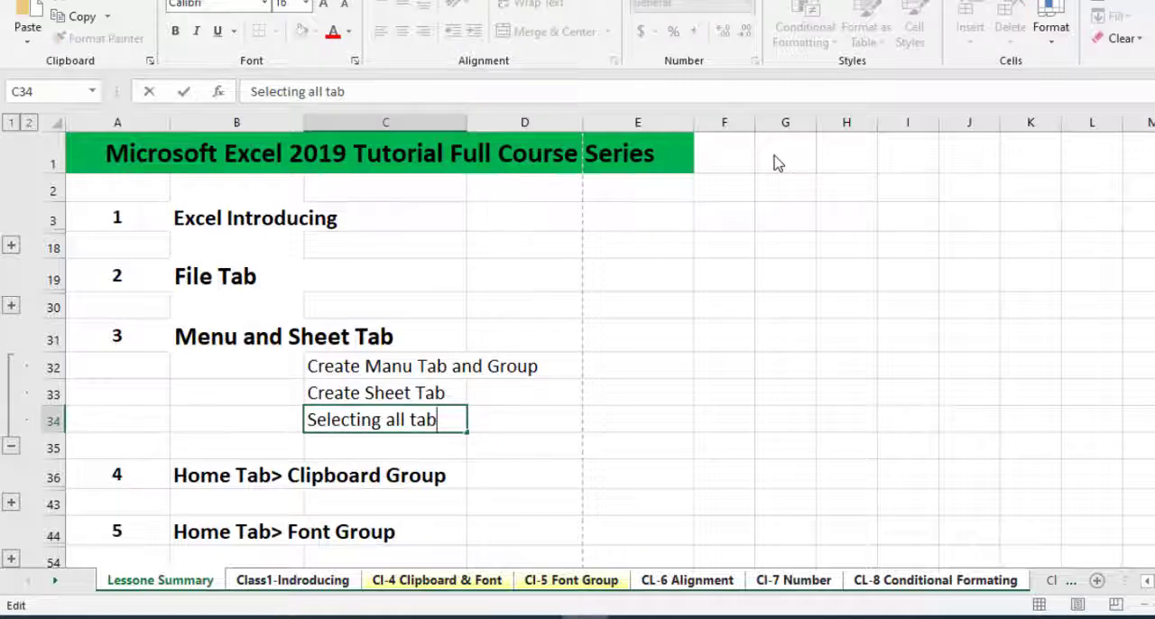
left_click(779, 164)
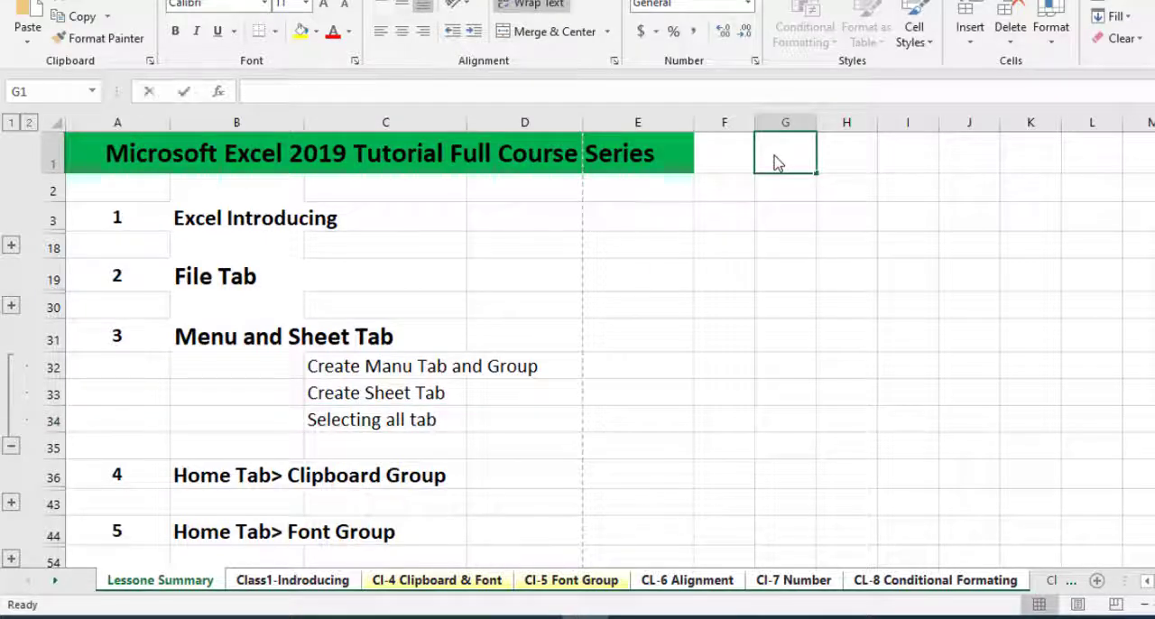
type("RS Academ")
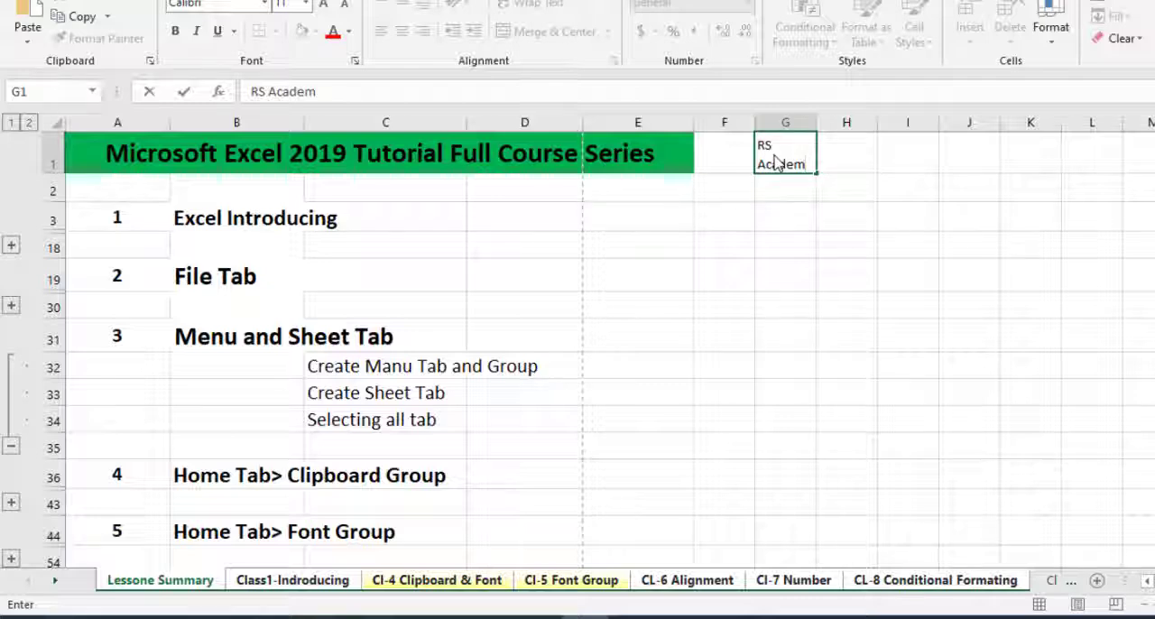
type("y Bd")
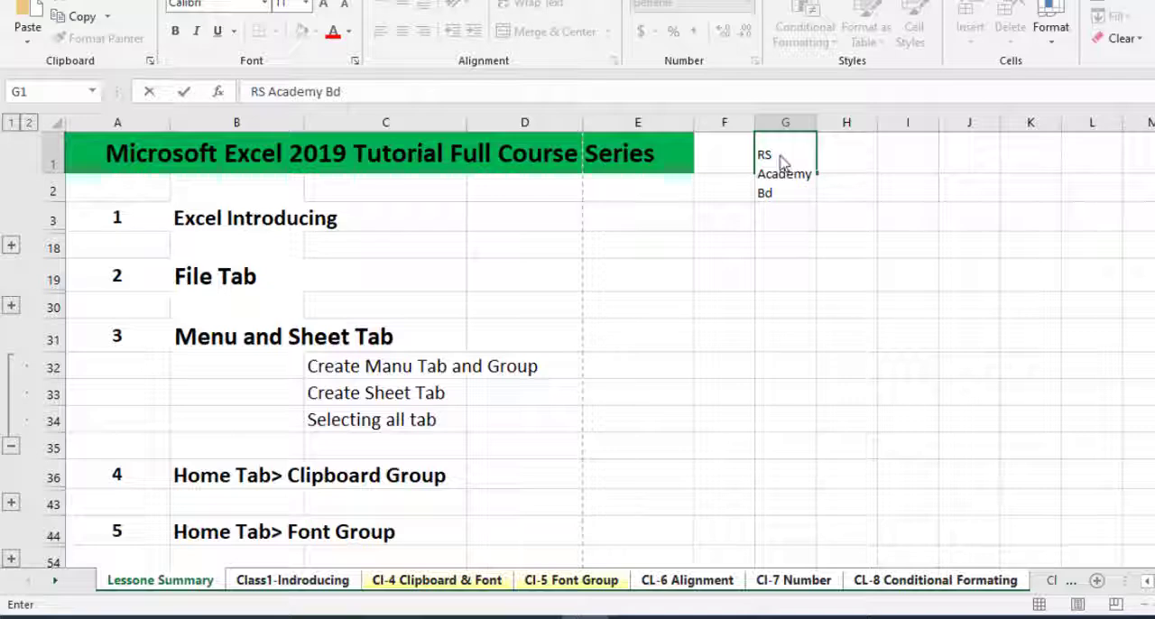
key("Return")
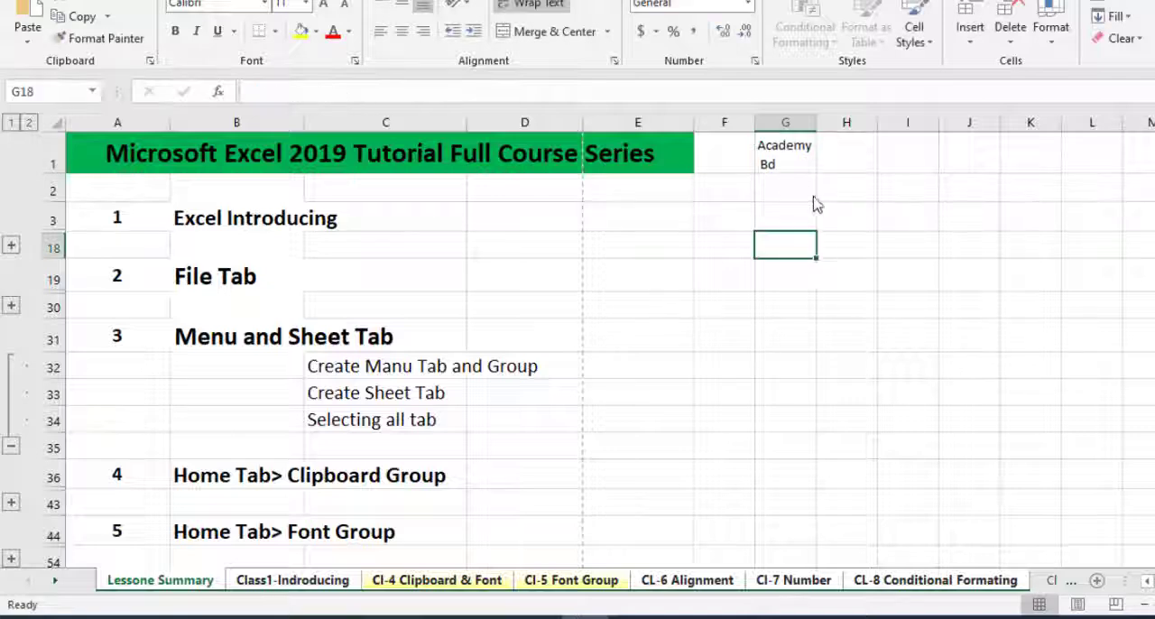
Turn off text wrapping for cell G1 in the grouped sheets.
left_click(788, 160)
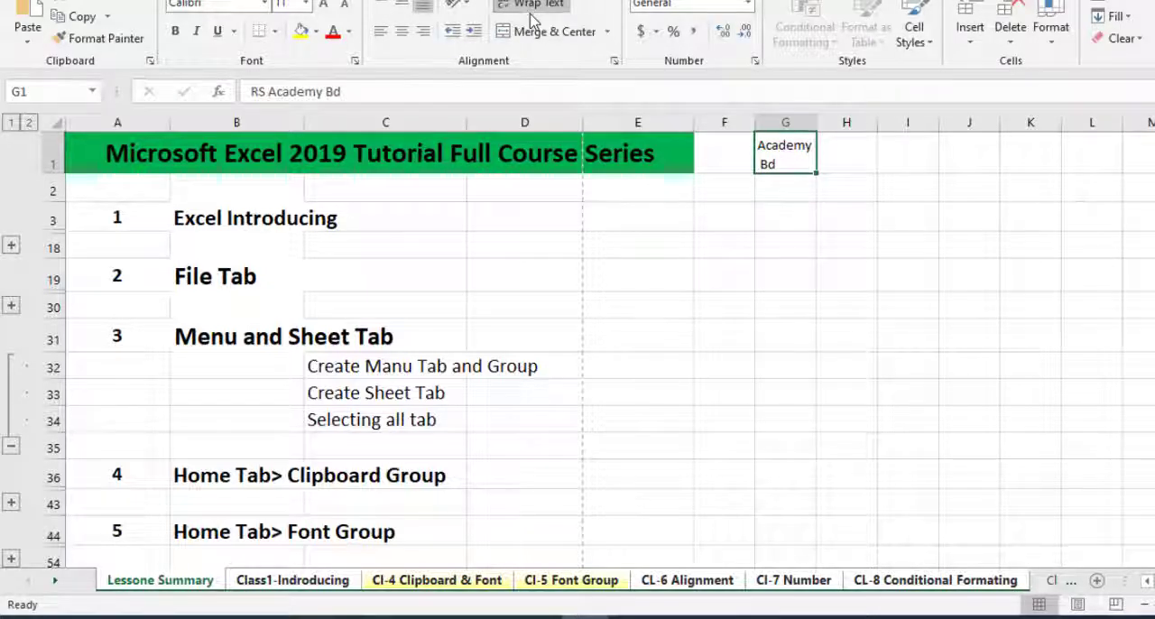
left_click(787, 218)
left_click(785, 158)
left_click(563, 7)
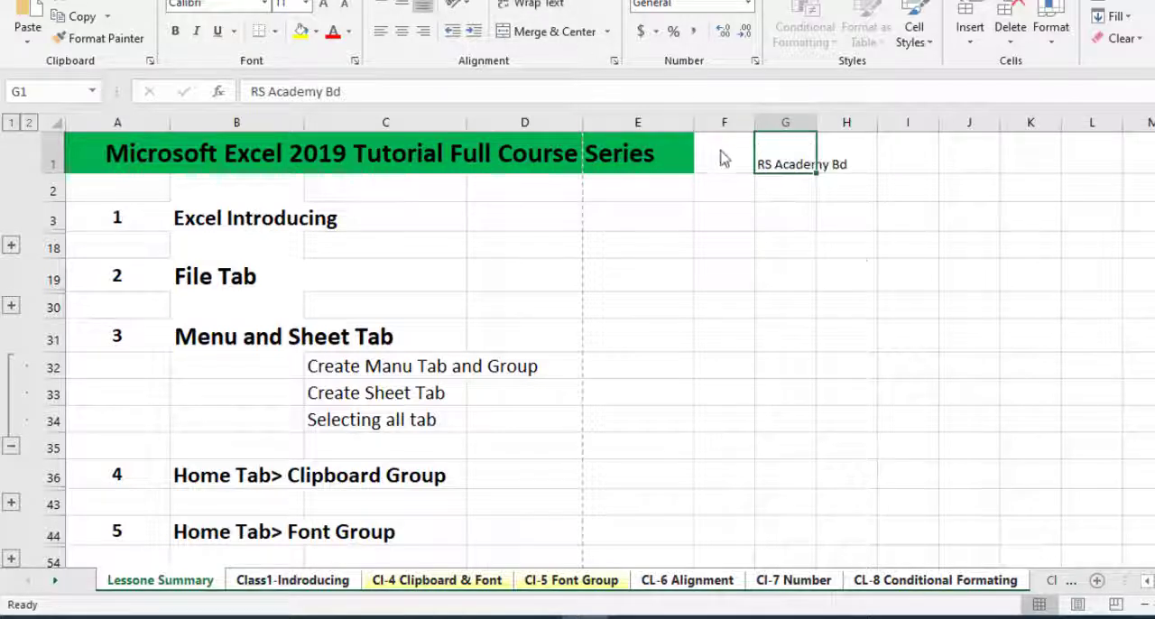
left_click(858, 251)
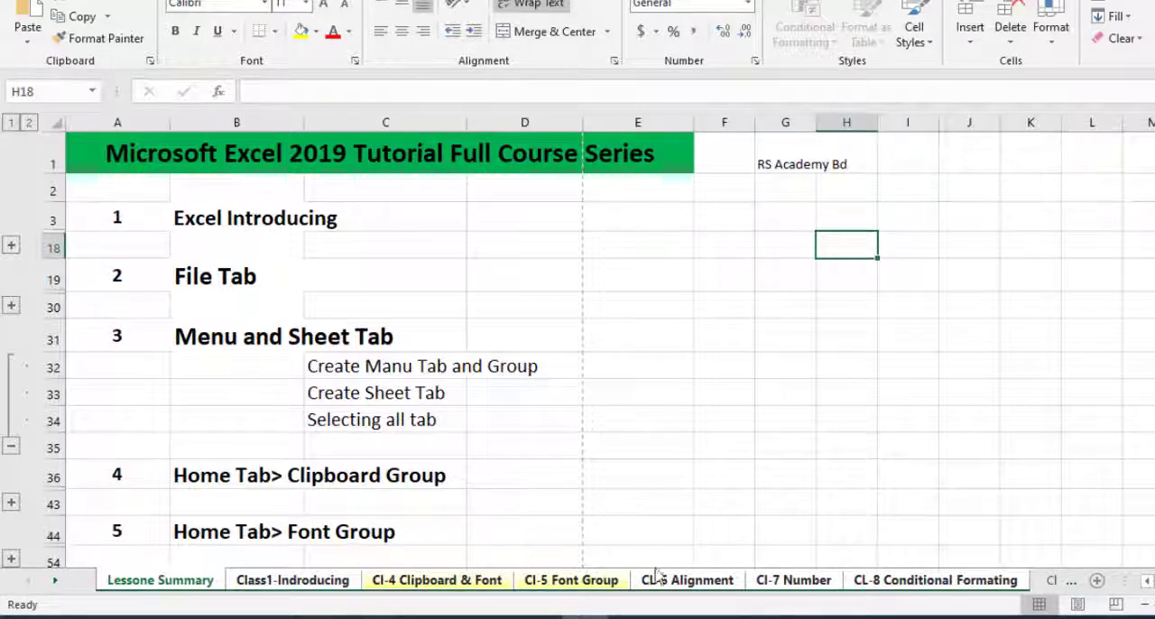
Check cell G1 on the Class1-Indroducing, Cl-4 Clipboard & Font and Cl-5 Font Group sheets, and return to Lessone Summary.
left_click(772, 164)
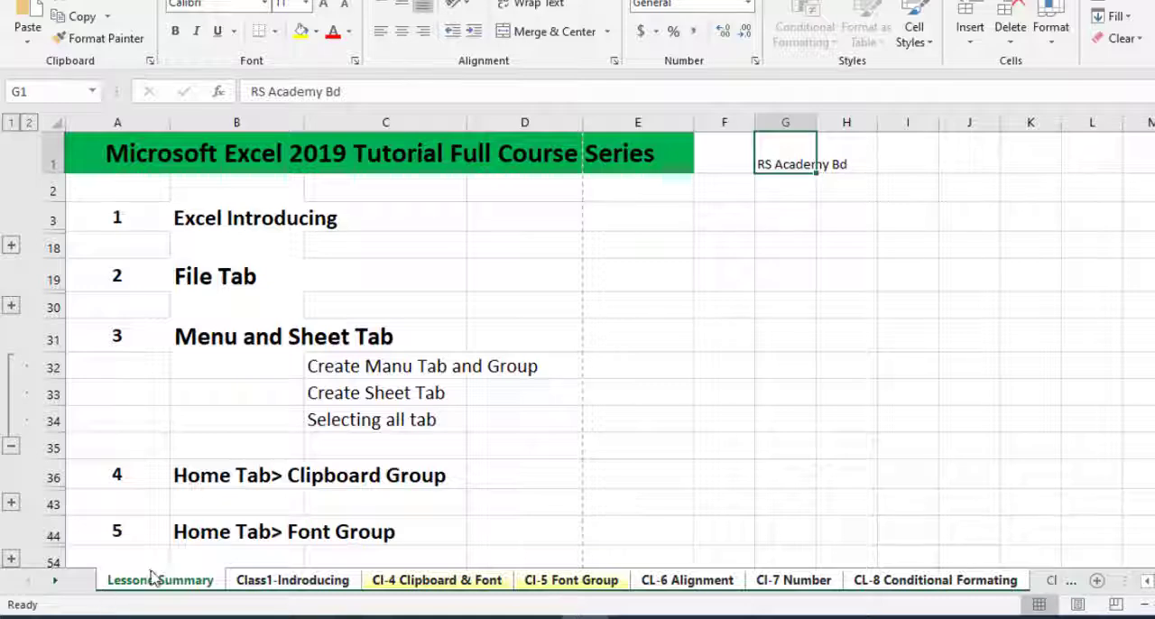
left_click(280, 584)
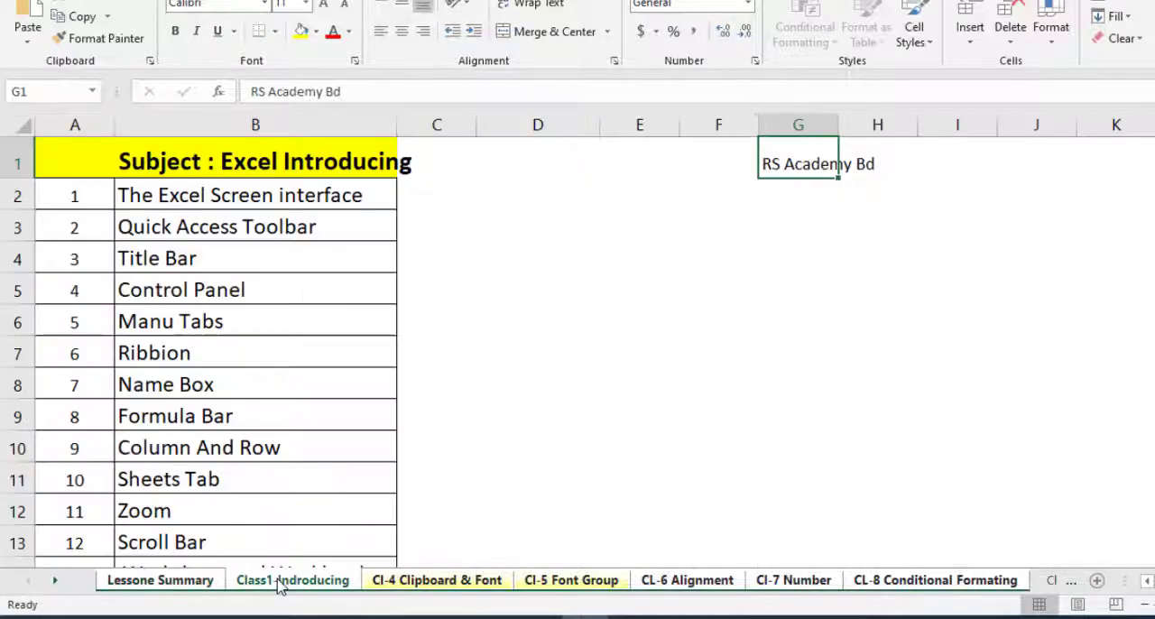
left_click(494, 579)
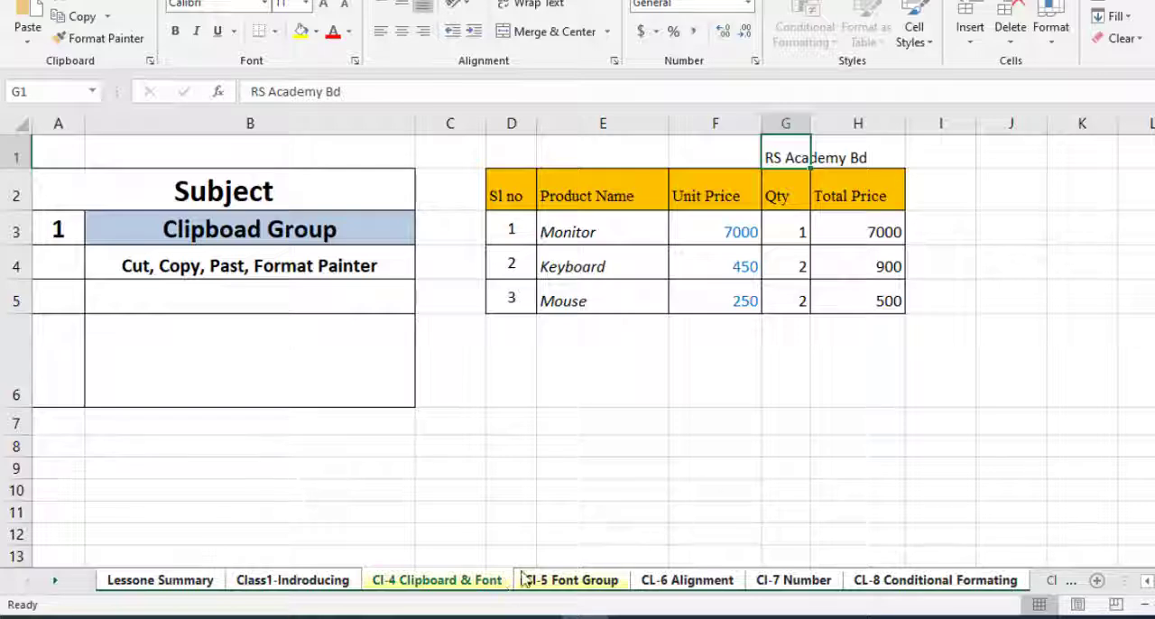
left_click(575, 582)
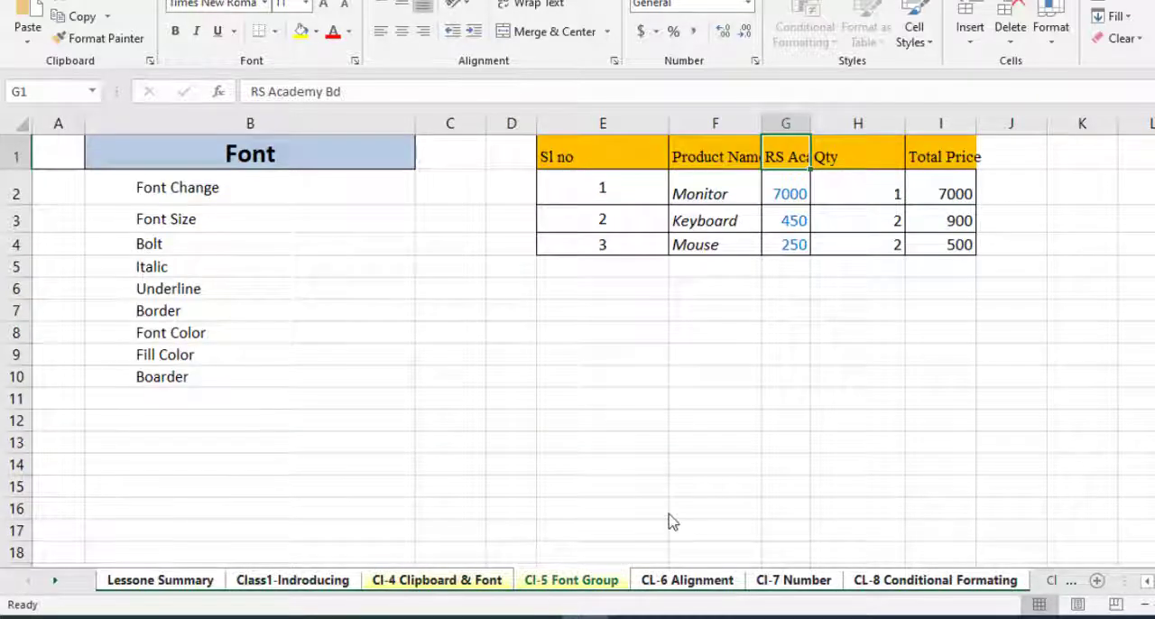
left_click(167, 580)
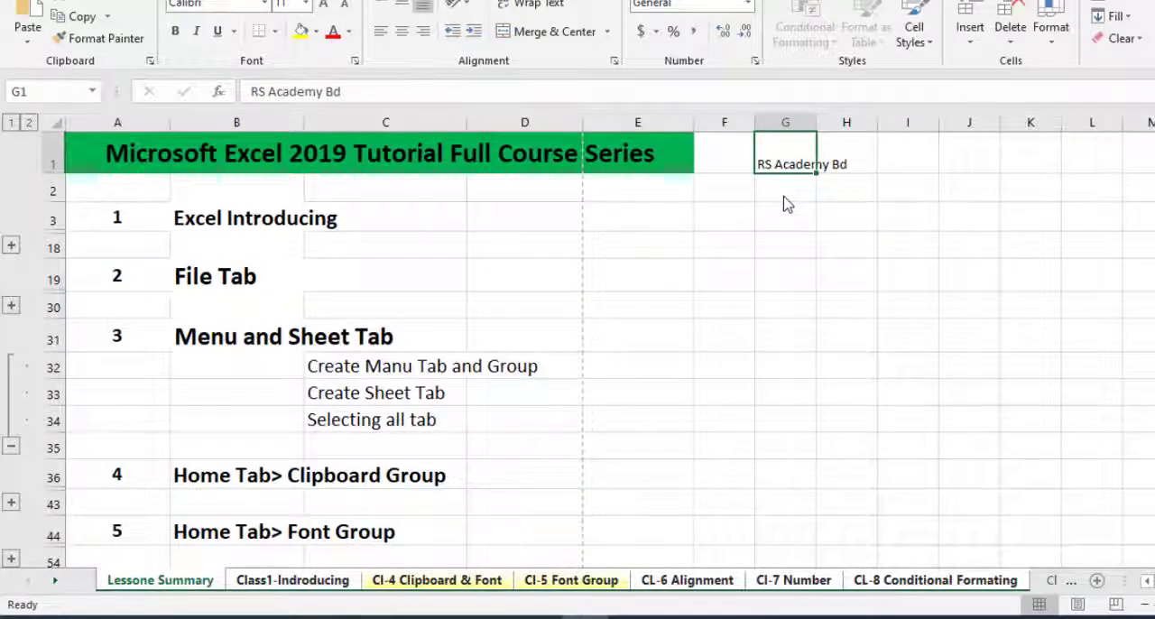
Clear cell G1 across the grouped sheets, and check the Class1-Indroducing, Cl-5 Font Group and Cl-4 Clipboard & Font sheets.
key("Delete")
key("Down")
key("Down")
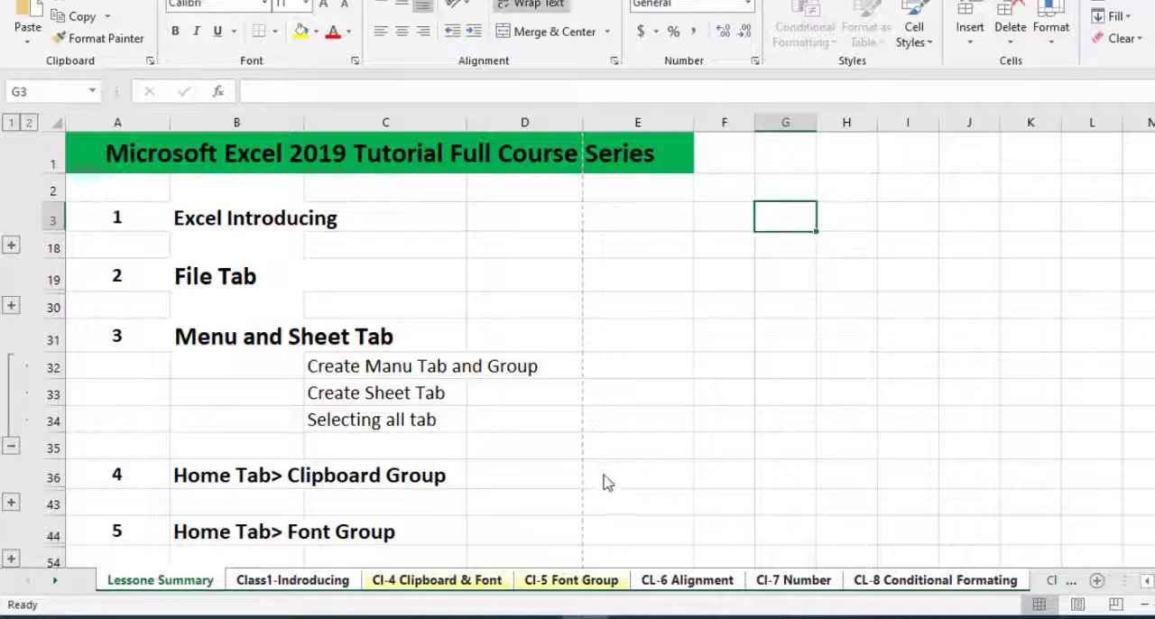
left_click(330, 582)
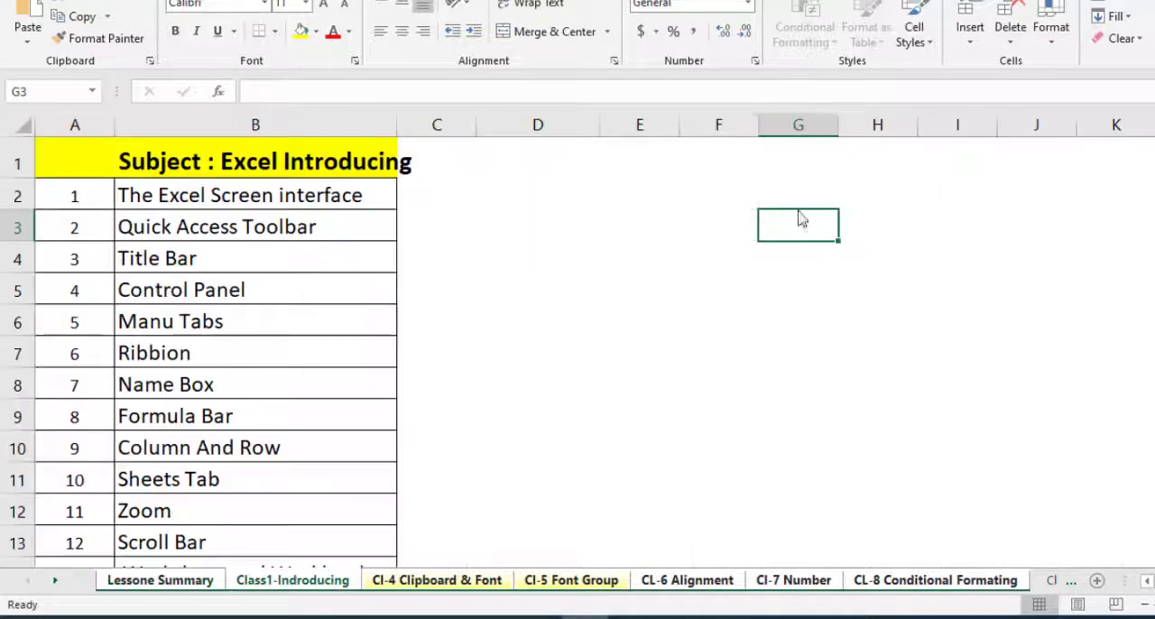
left_click(585, 583)
left_click(491, 582)
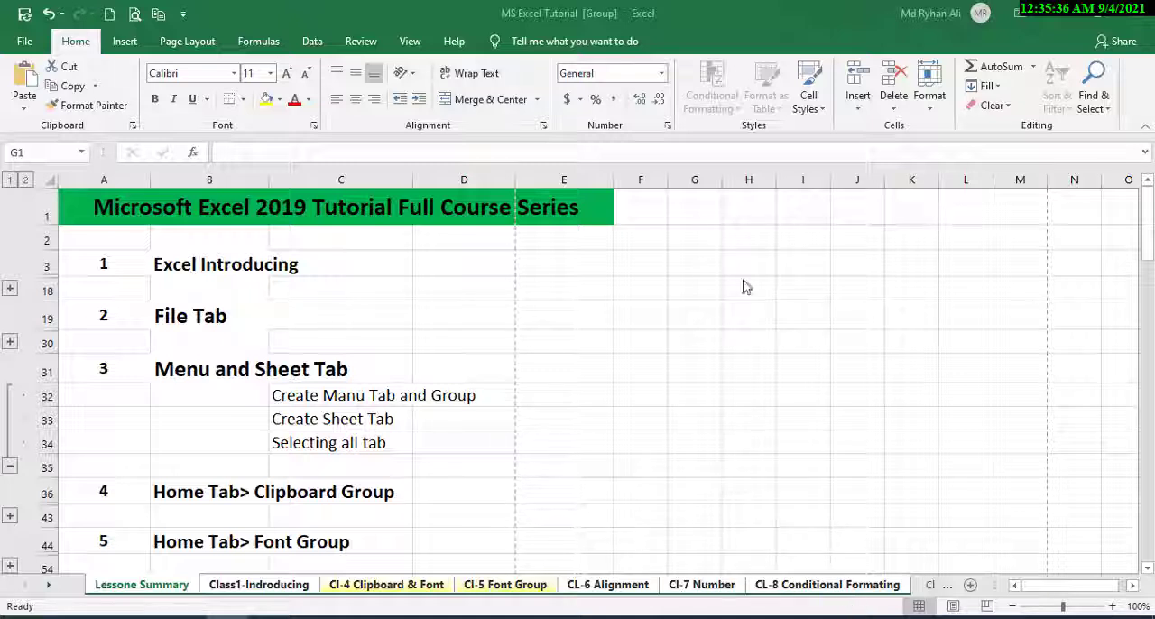
Check cell G1 on the Class1-Indroducing, Cl-4 Clipboard & Font and Cl-5 Font Group sheets, and return to Lessone Summary.
left_click(685, 212)
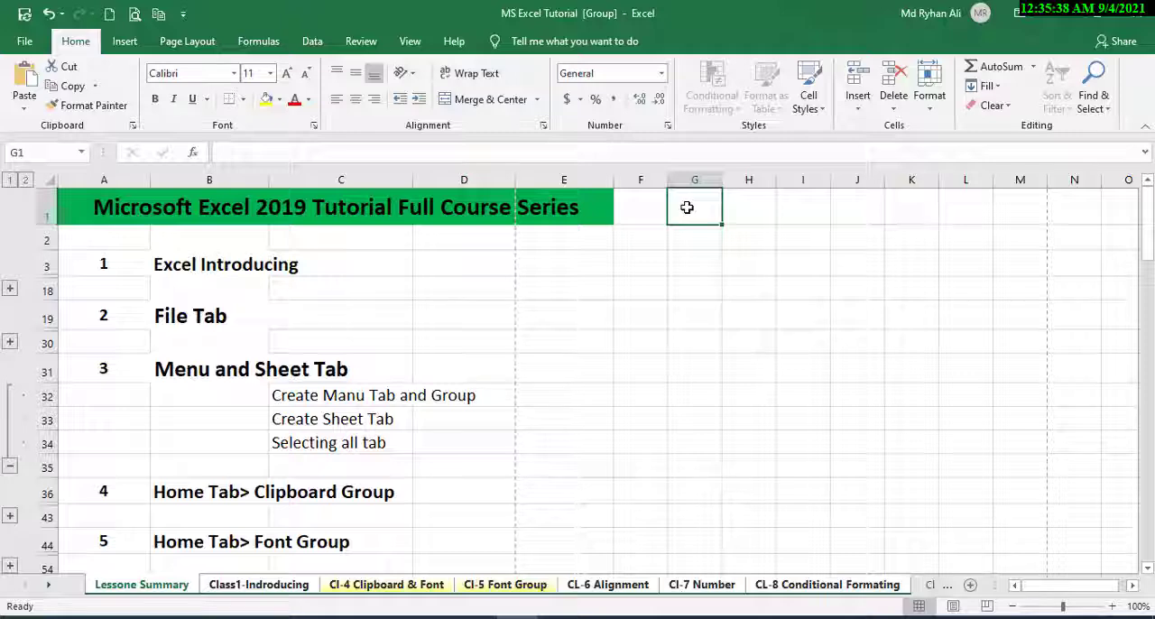
left_click(269, 587)
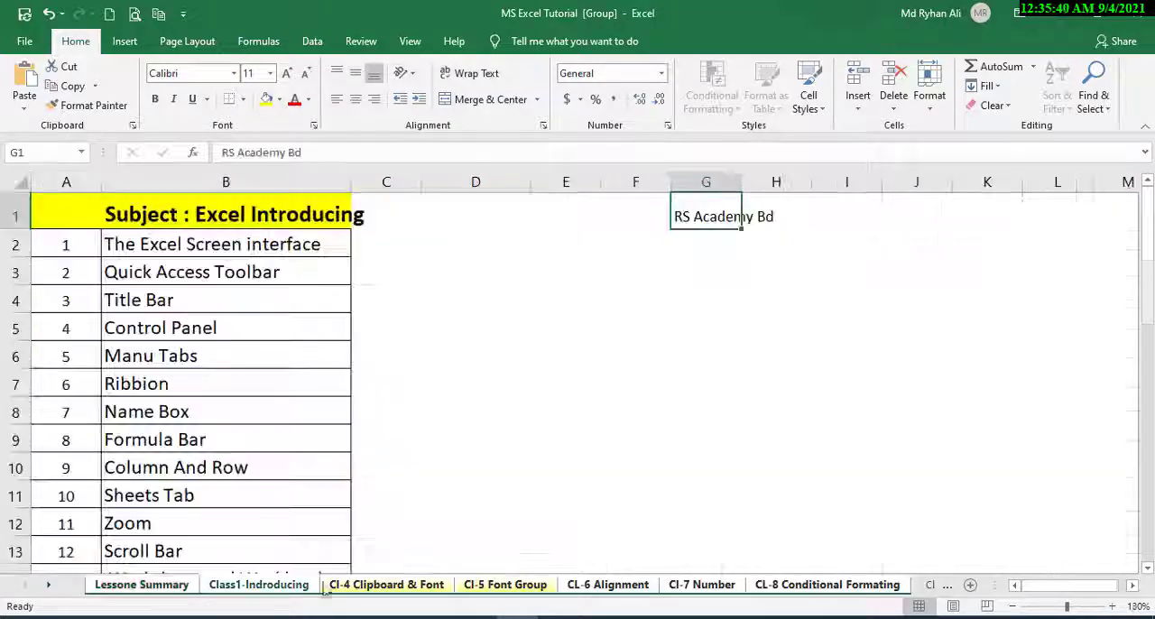
left_click(379, 589)
left_click(144, 585)
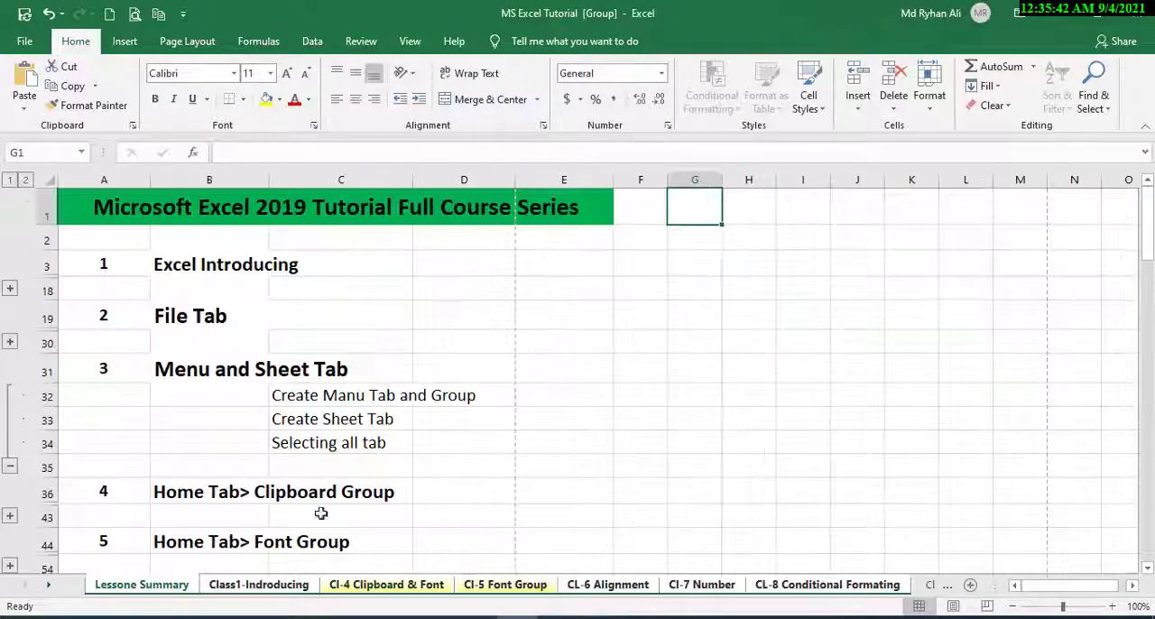
left_click(280, 584)
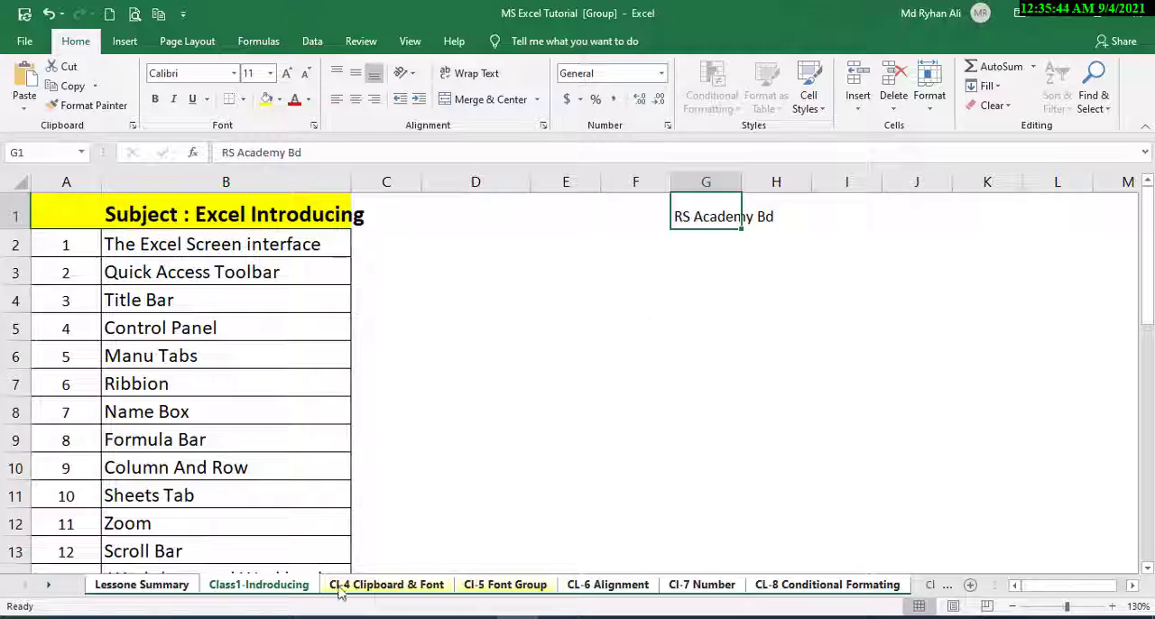
left_click(379, 585)
left_click(502, 585)
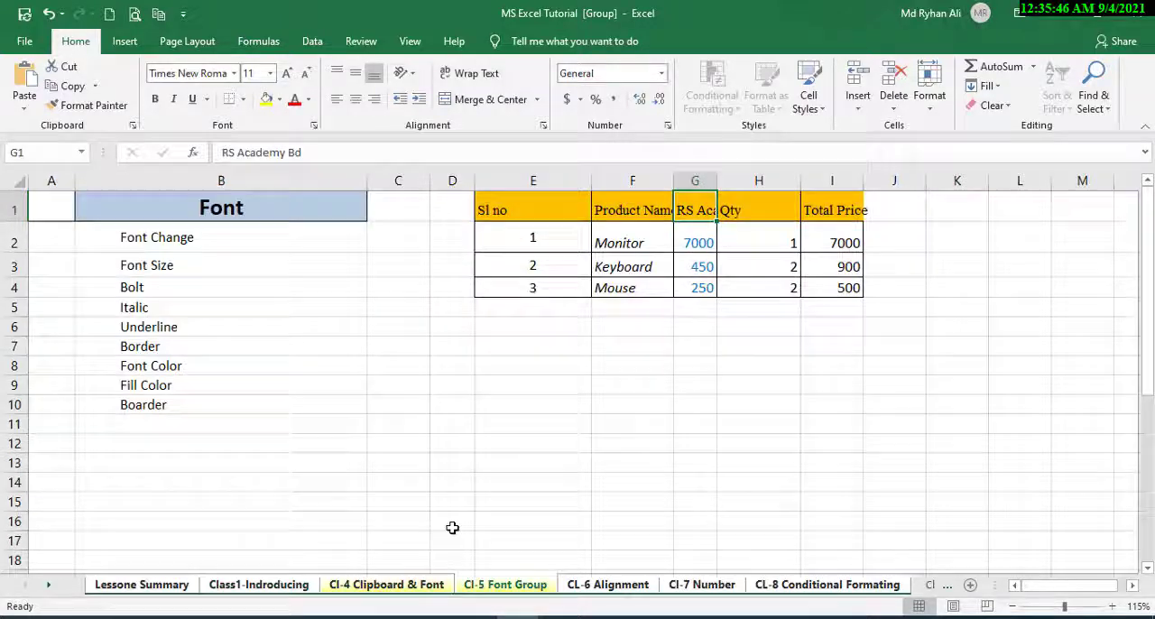
left_click(150, 587)
Undo the last clearing of cell G1 and clear that cell again across the grouped sheets.
key("ctrl+z")
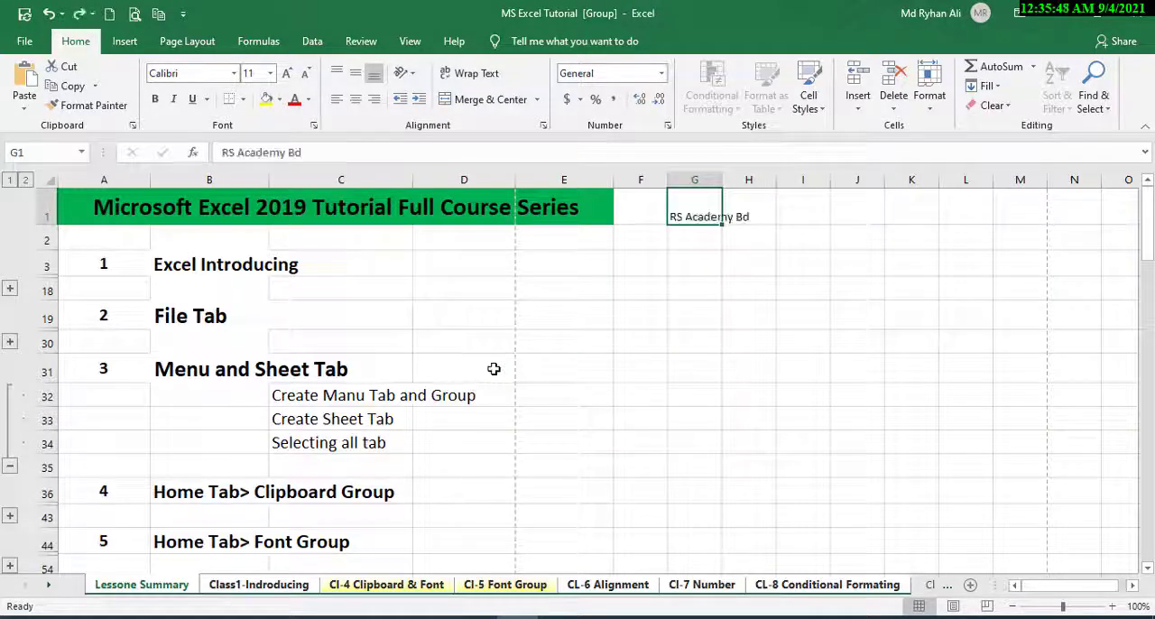
left_click(680, 271)
left_click(701, 219)
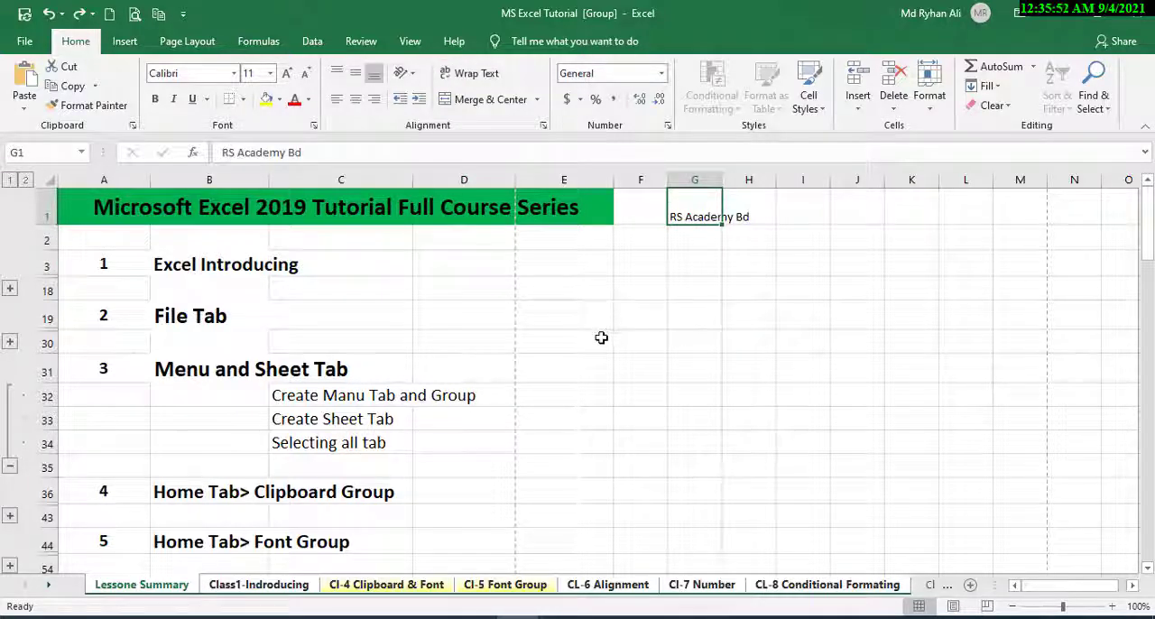
key("Delete")
Look through the grouped sheets from Class1-Indroducing to CL-8 Conditional Formating to check cell G1, and return to Lessone Summary.
left_click(275, 585)
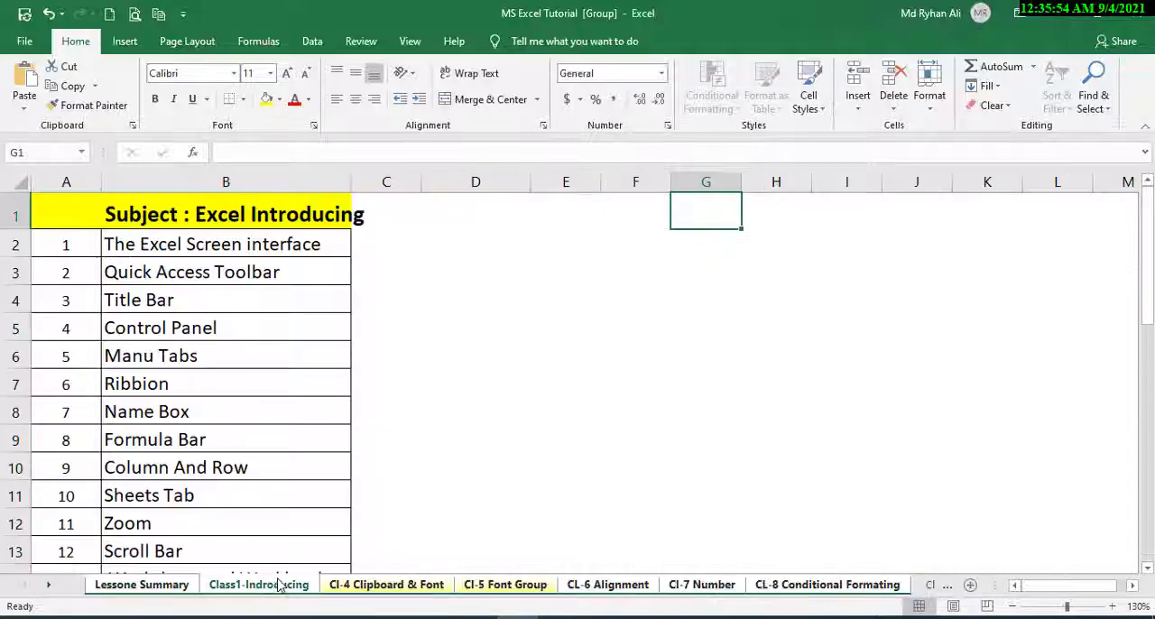
left_click(387, 586)
left_click(522, 587)
left_click(607, 587)
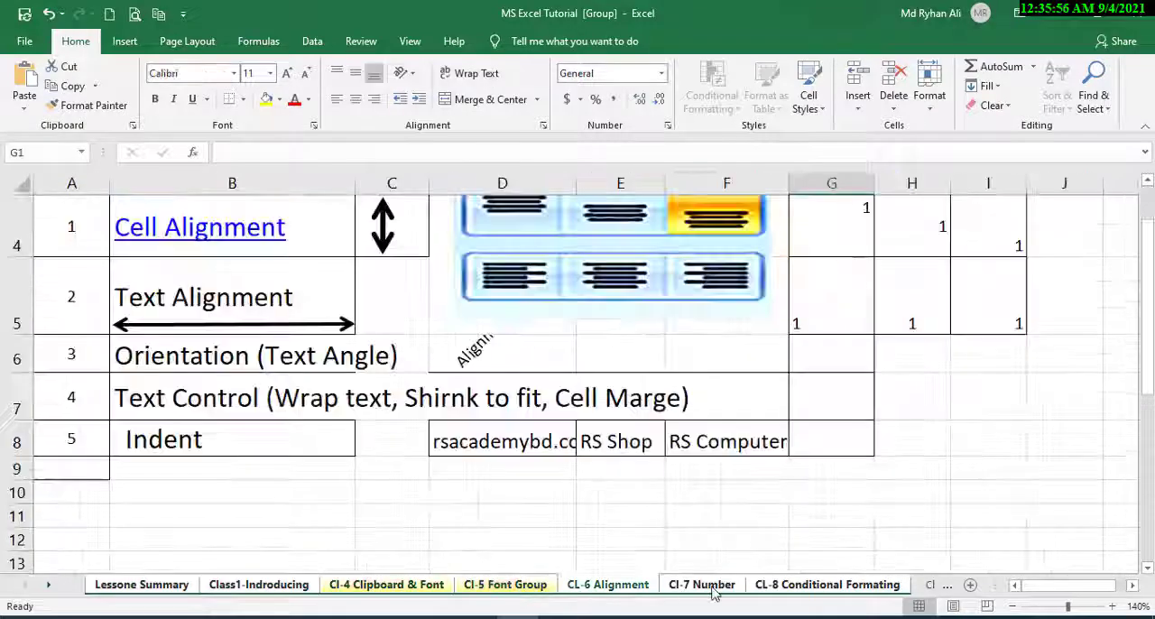
left_click(702, 586)
left_click(829, 585)
scroll(595, 506, "up", 2)
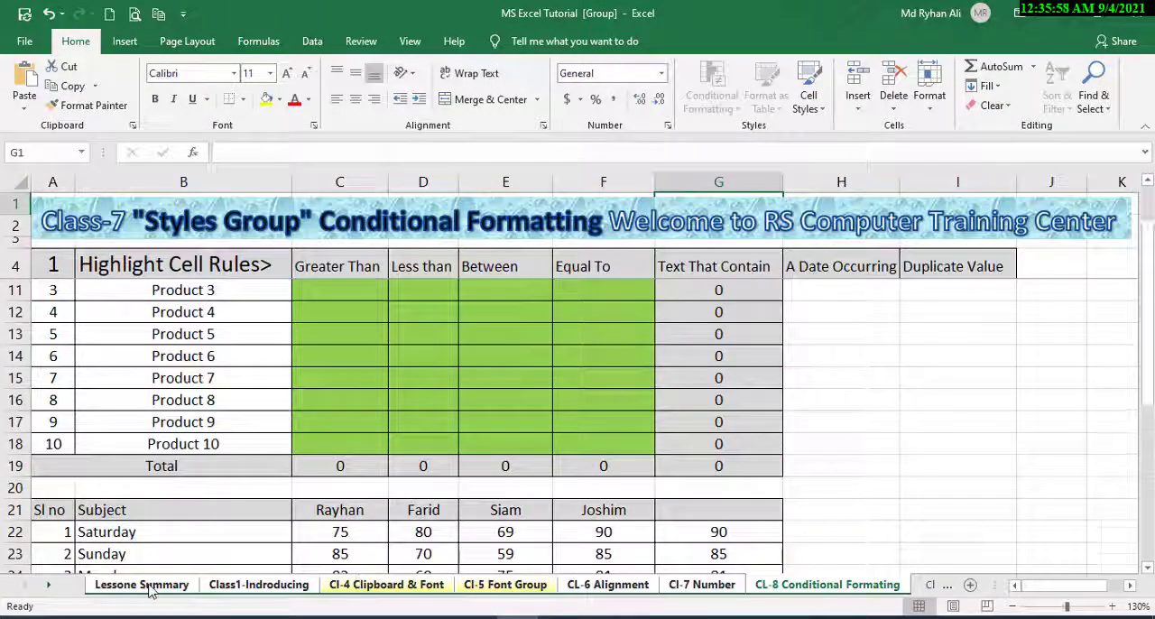
left_click(144, 585)
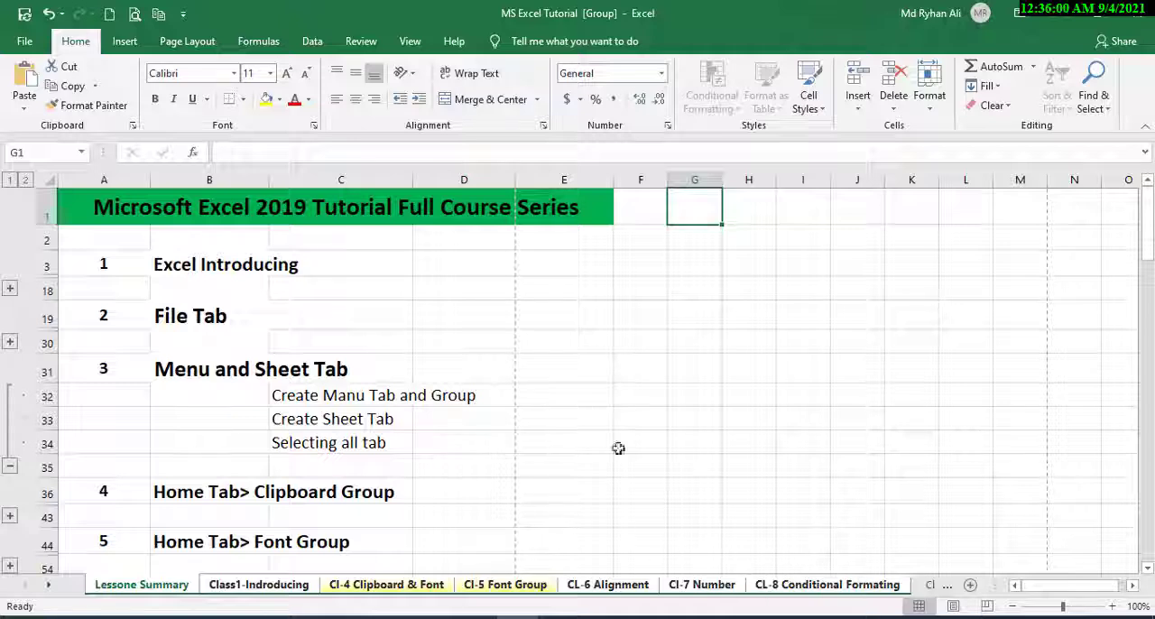
Enter asdasd in cell I2 of the grouped sheets.
left_click(610, 280)
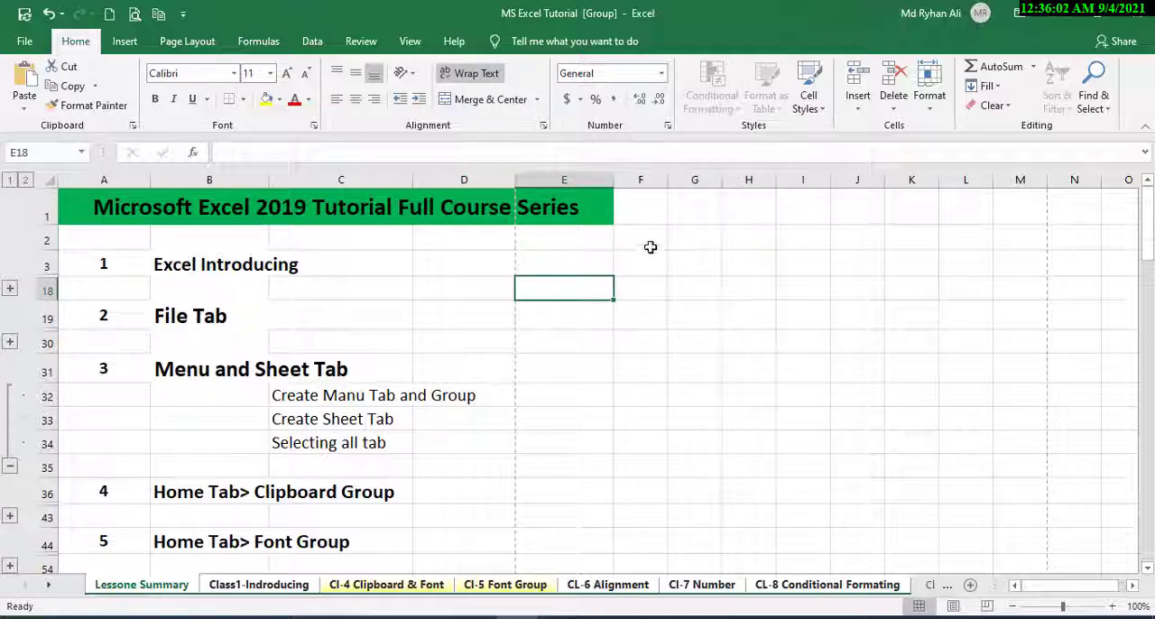
left_click(675, 235)
left_click(784, 237)
type("asdasd")
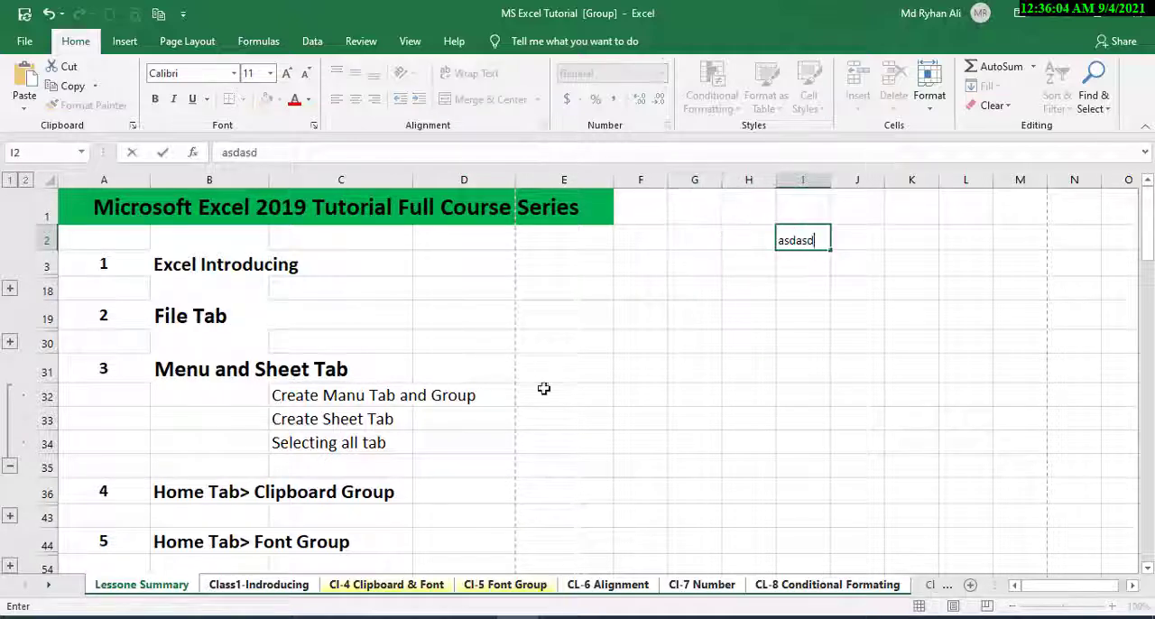
Check cell I2 on the Class1-Indroducing sheet, and clear it across the grouped sheets from Lessone Summary.
left_click(307, 588)
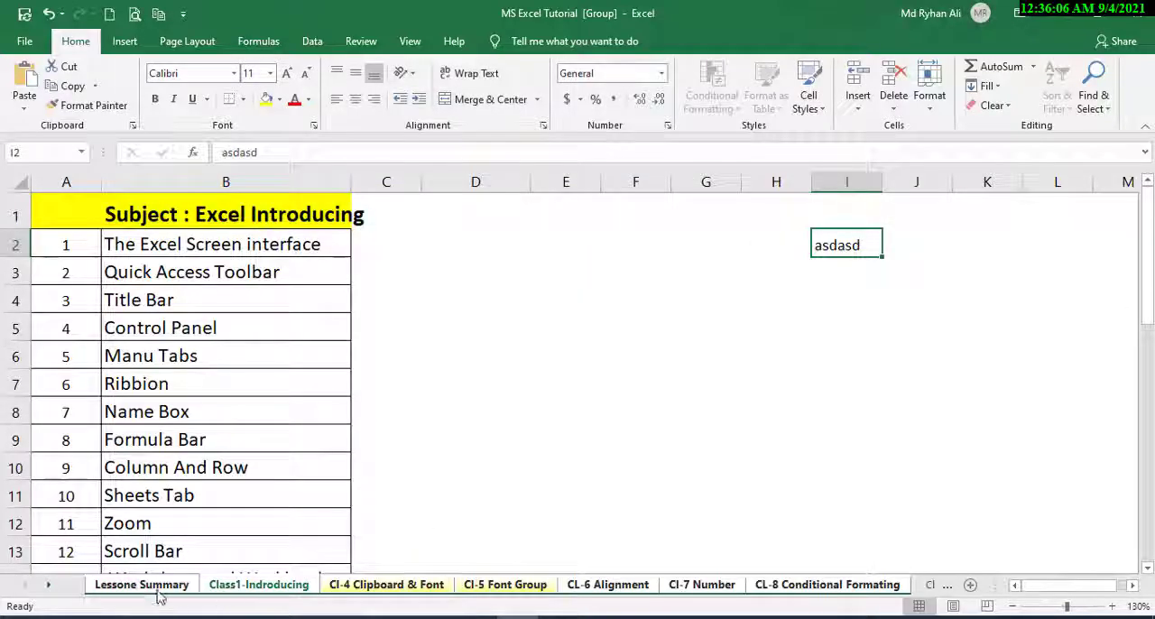
left_click(179, 588)
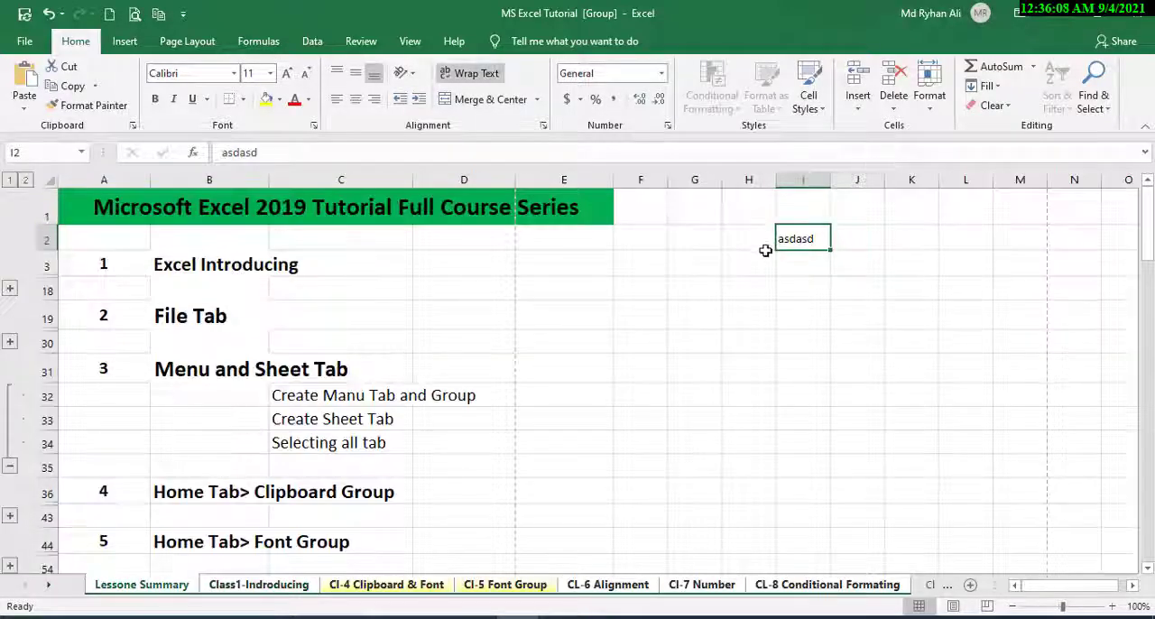
key("Delete")
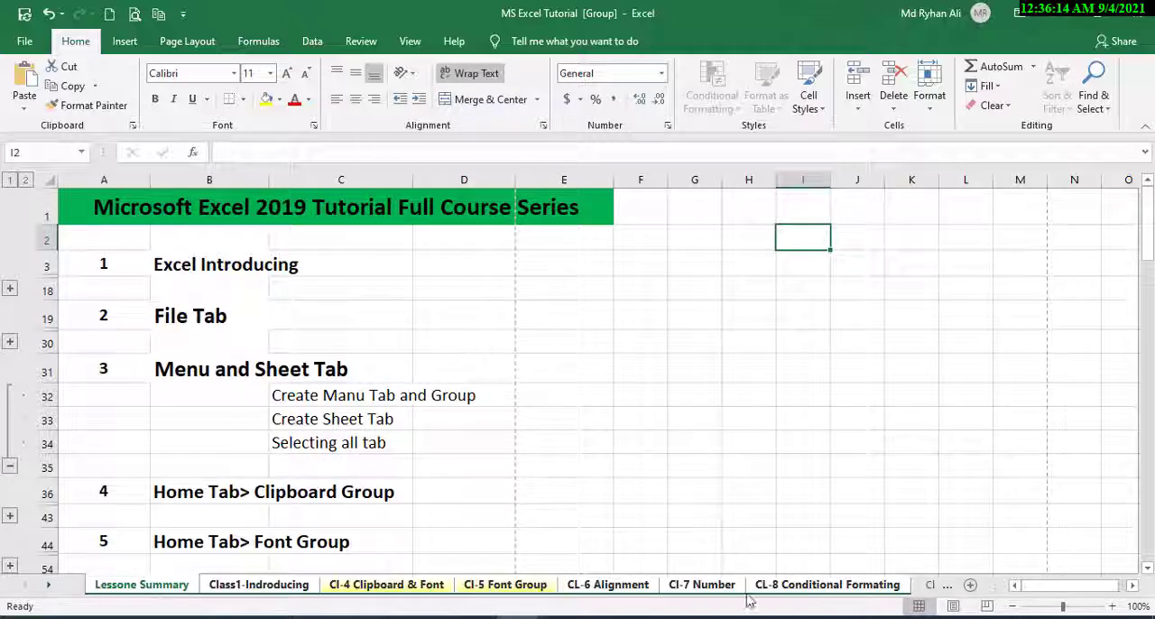
Ungroup the sheets, keeping Cl-4 Clipboard & Font as the active sheet.
right_click(376, 589)
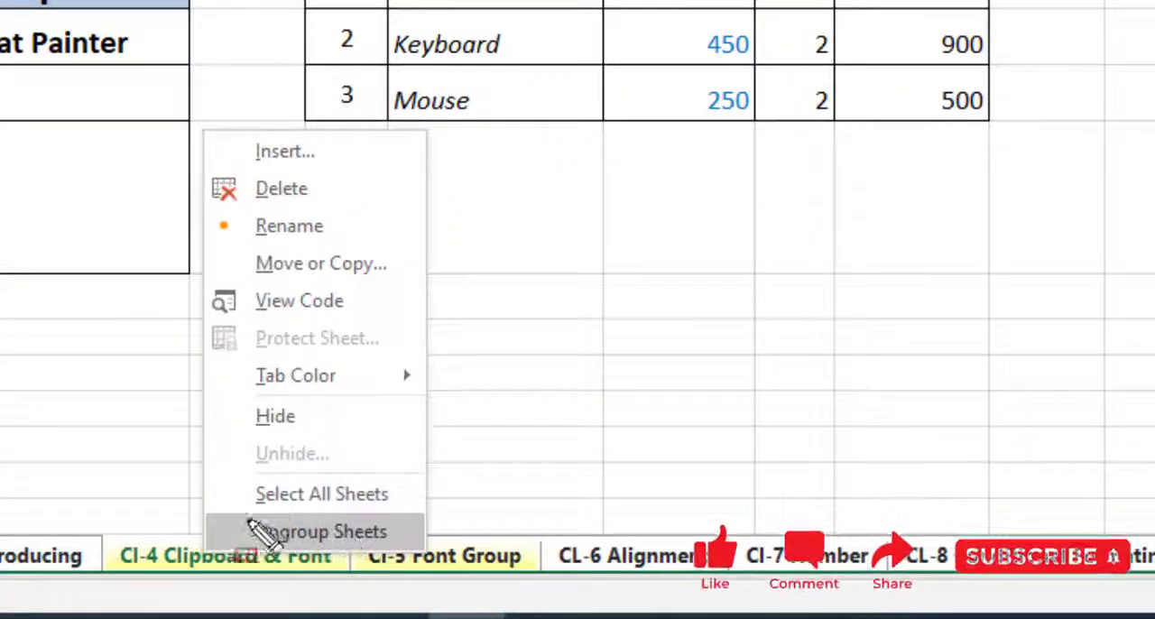
left_click(370, 538)
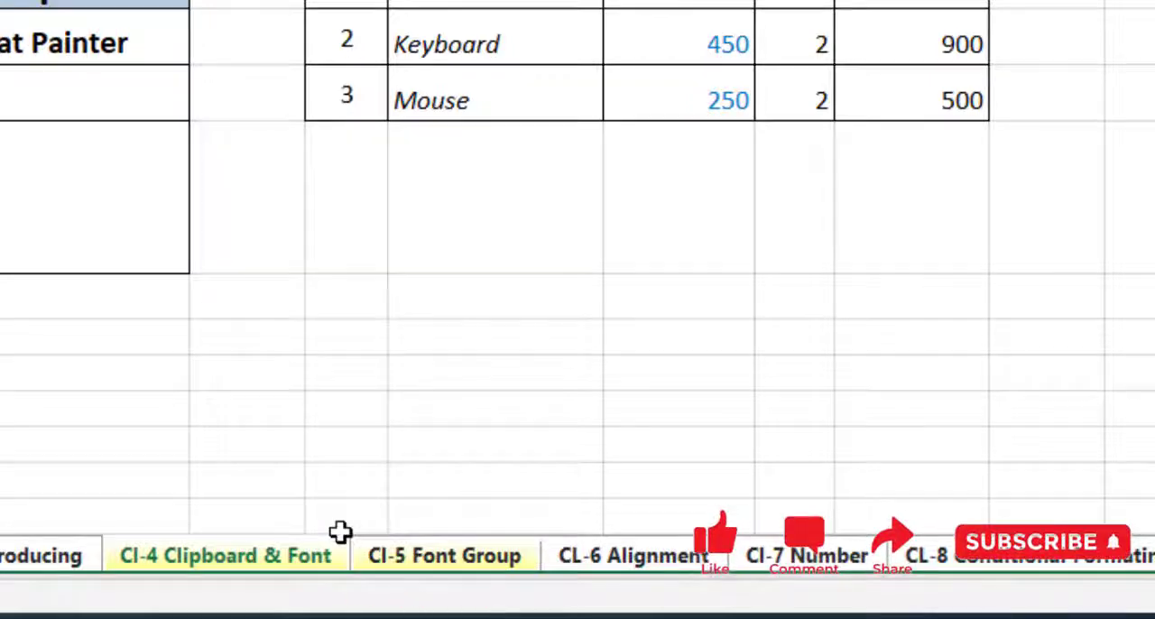
right_click(286, 561)
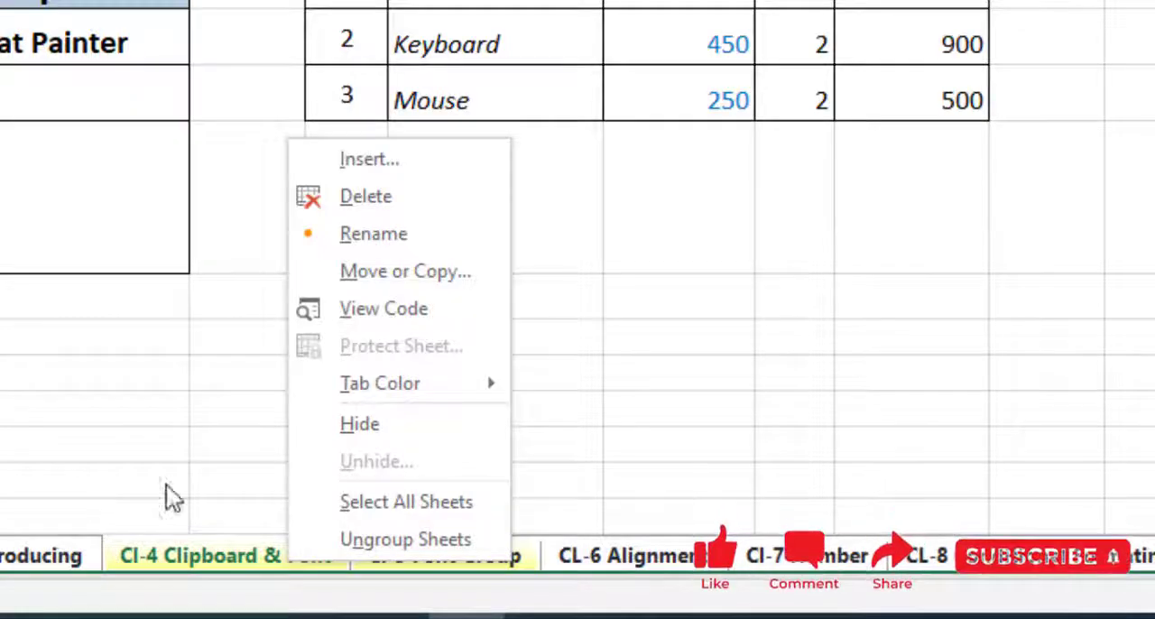
left_click(428, 538)
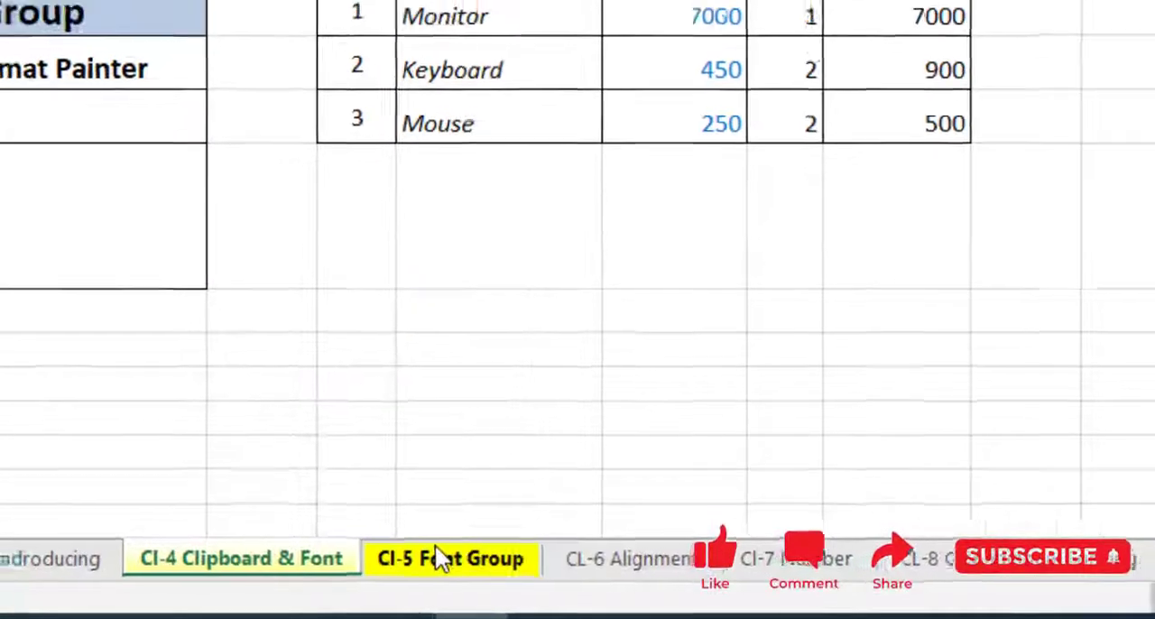
View the ungrouped Class1-Indroducing and Cl-4 Clipboard & Font sheets, and select cell D32 on Lessone Summary.
left_click(65, 577)
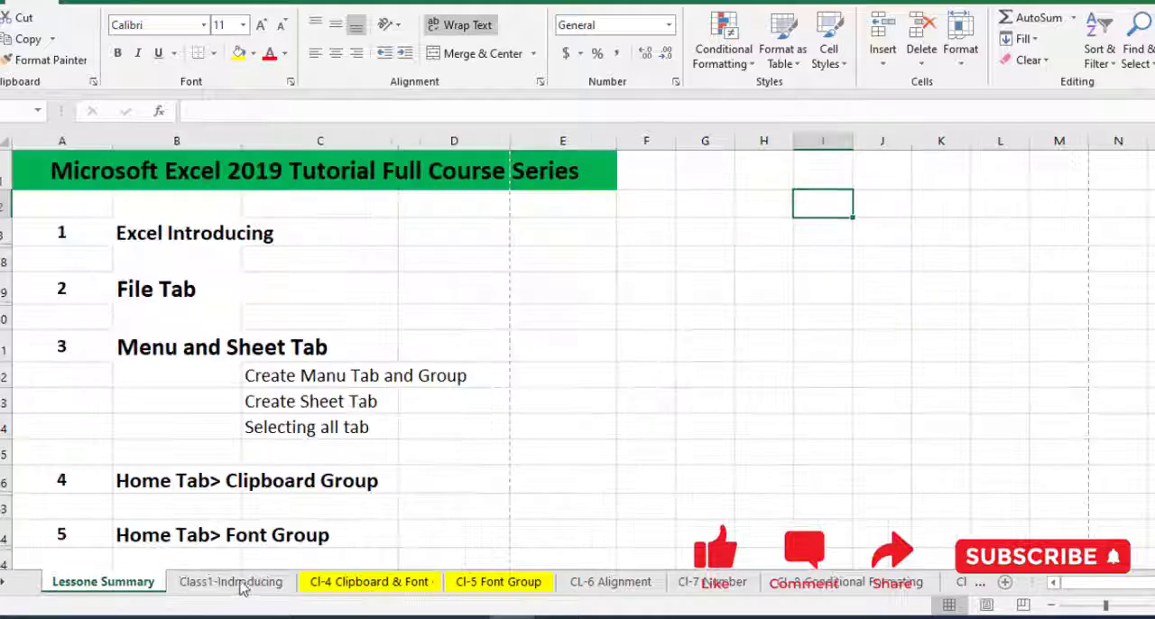
left_click(242, 585)
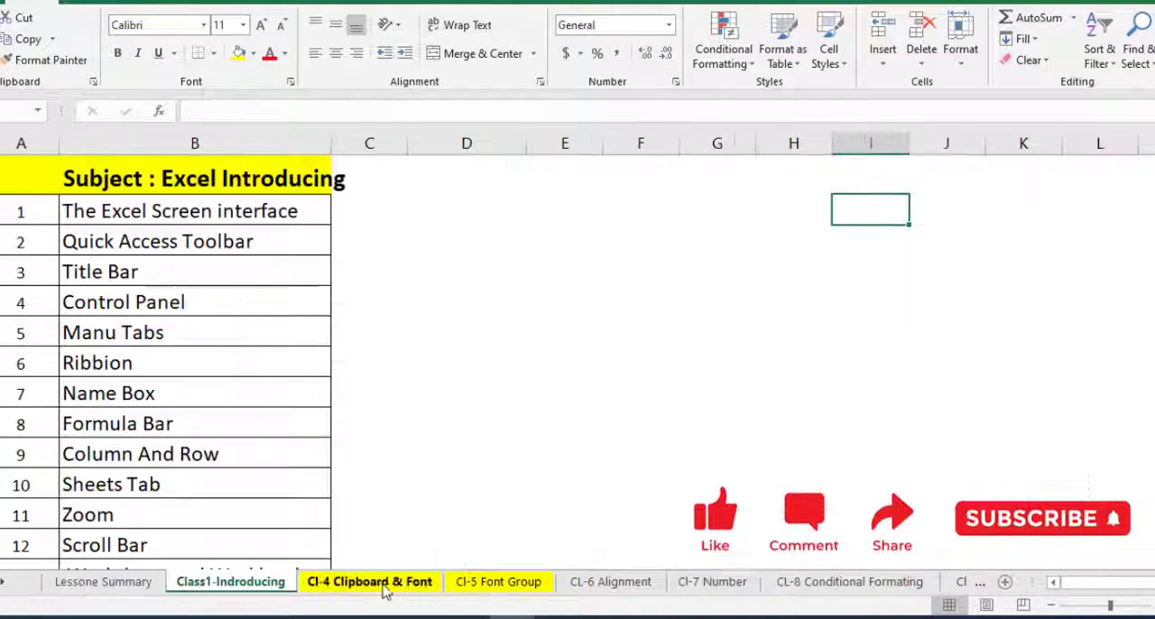
left_click(384, 587)
left_click(276, 587)
left_click(132, 586)
left_click(425, 380)
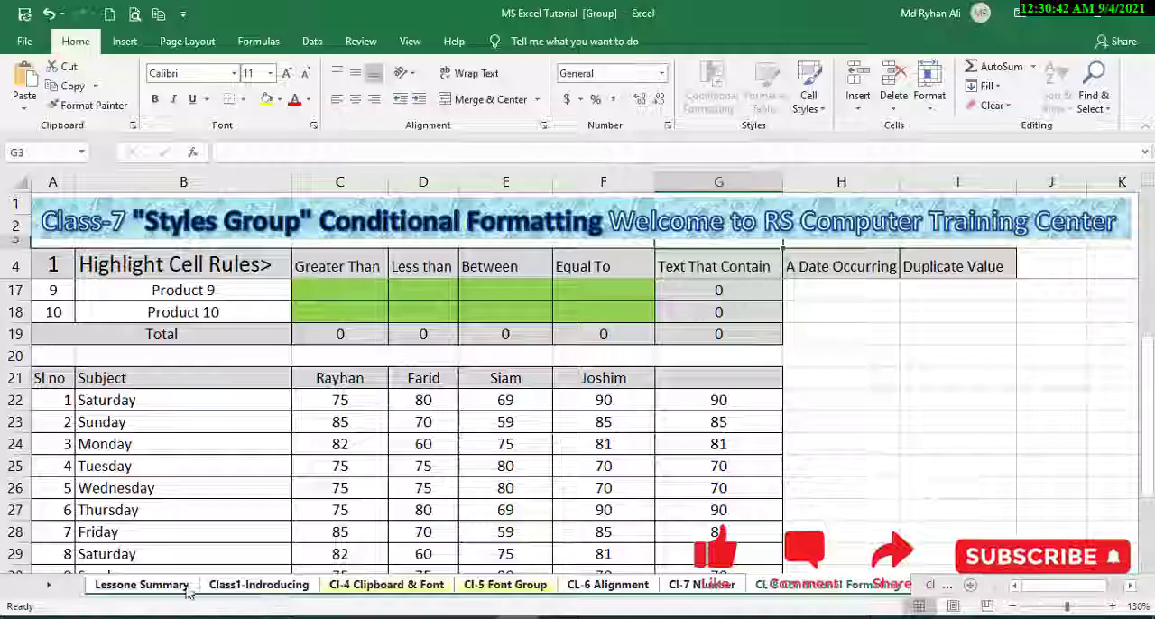
left_click(180, 586)
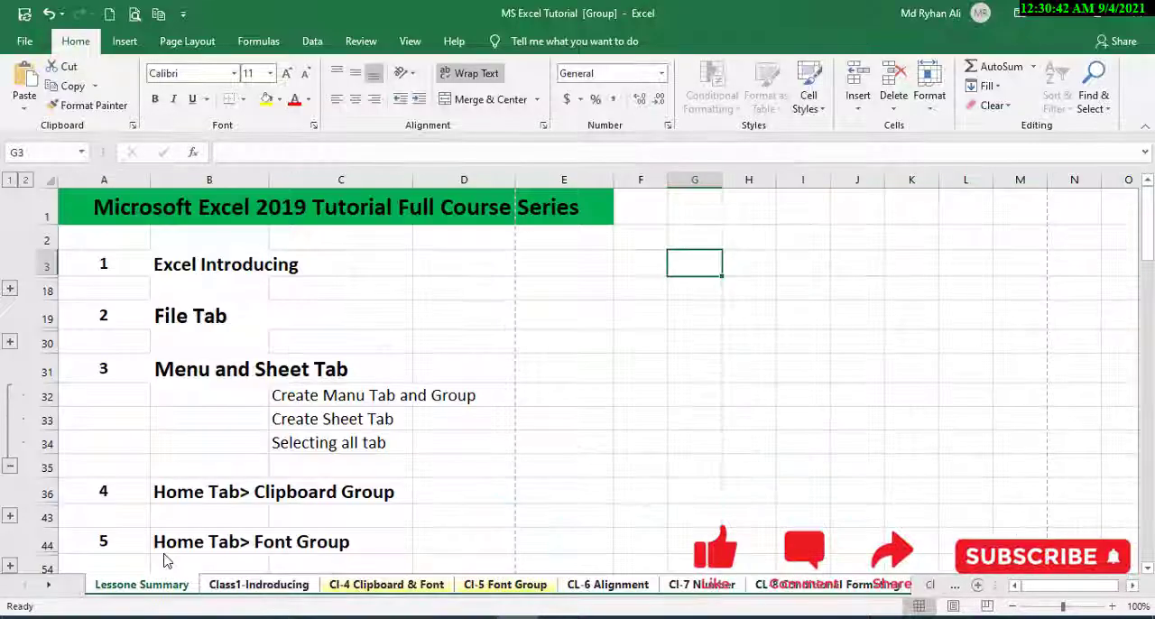
left_click(368, 405)
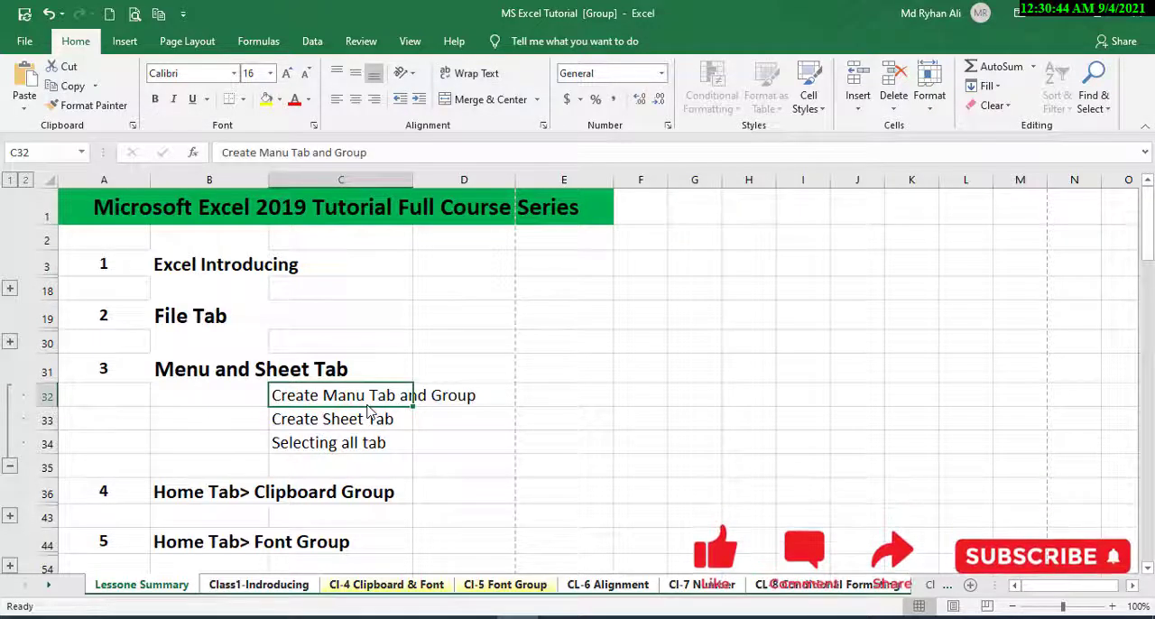